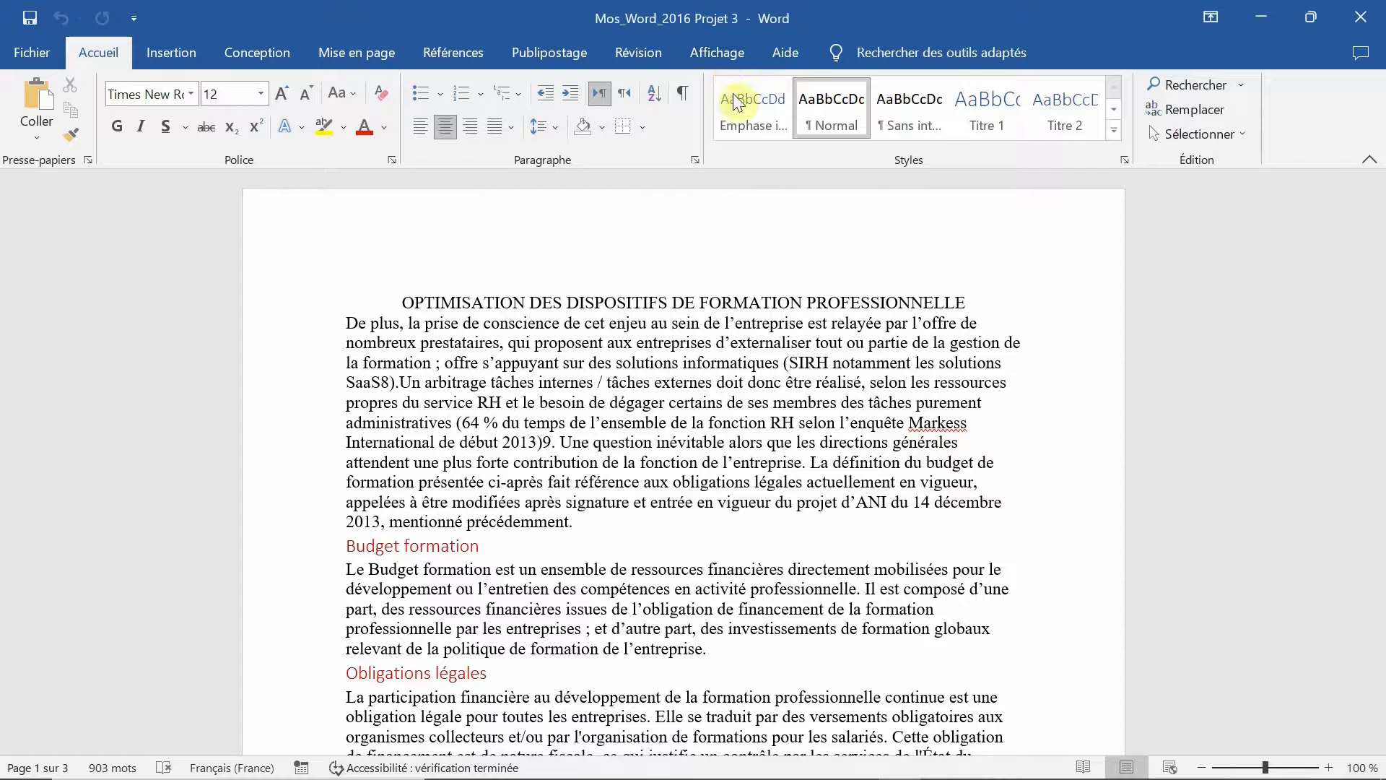
- Split the document window and bring the Projet 3 instructions with Tâche 1 into view in the lower pane
click(721, 55)
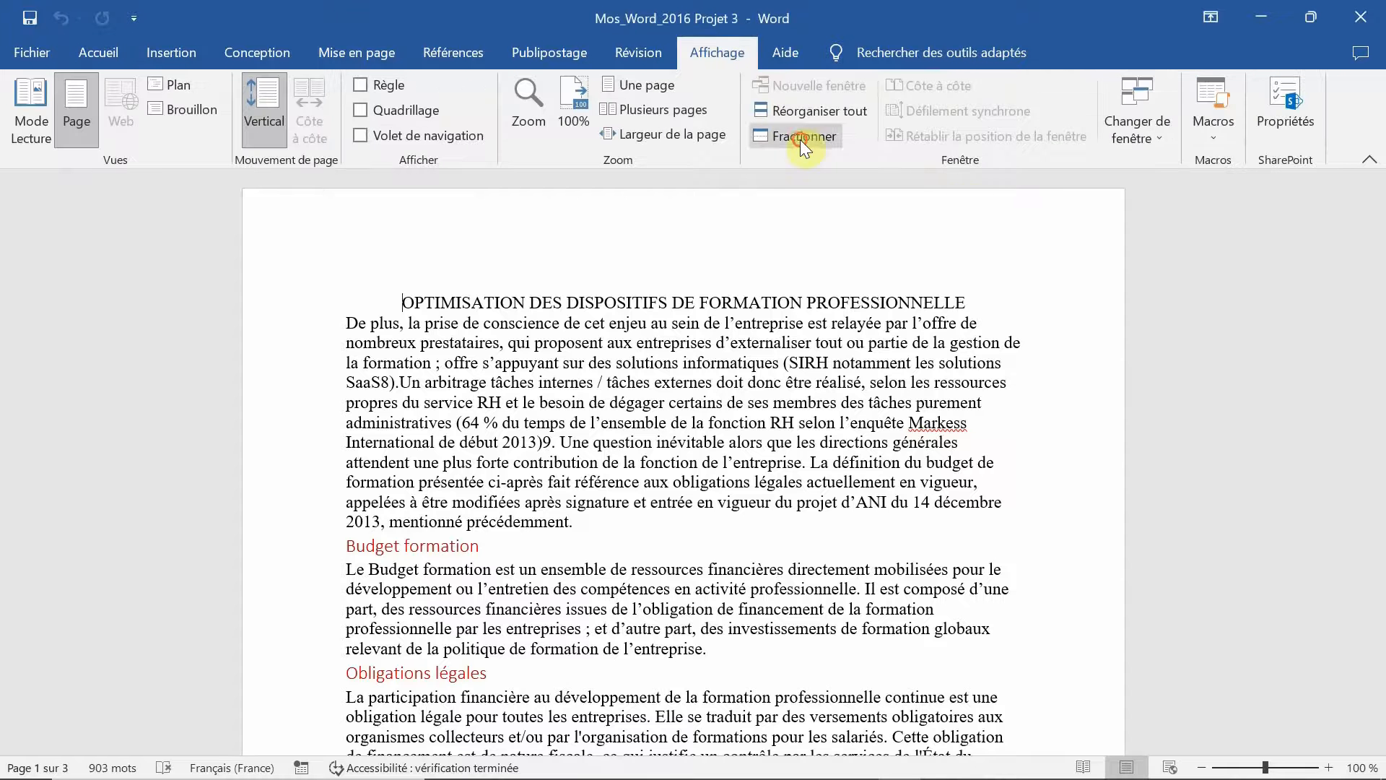
click(800, 138)
scroll(1141, 506, down, 8)
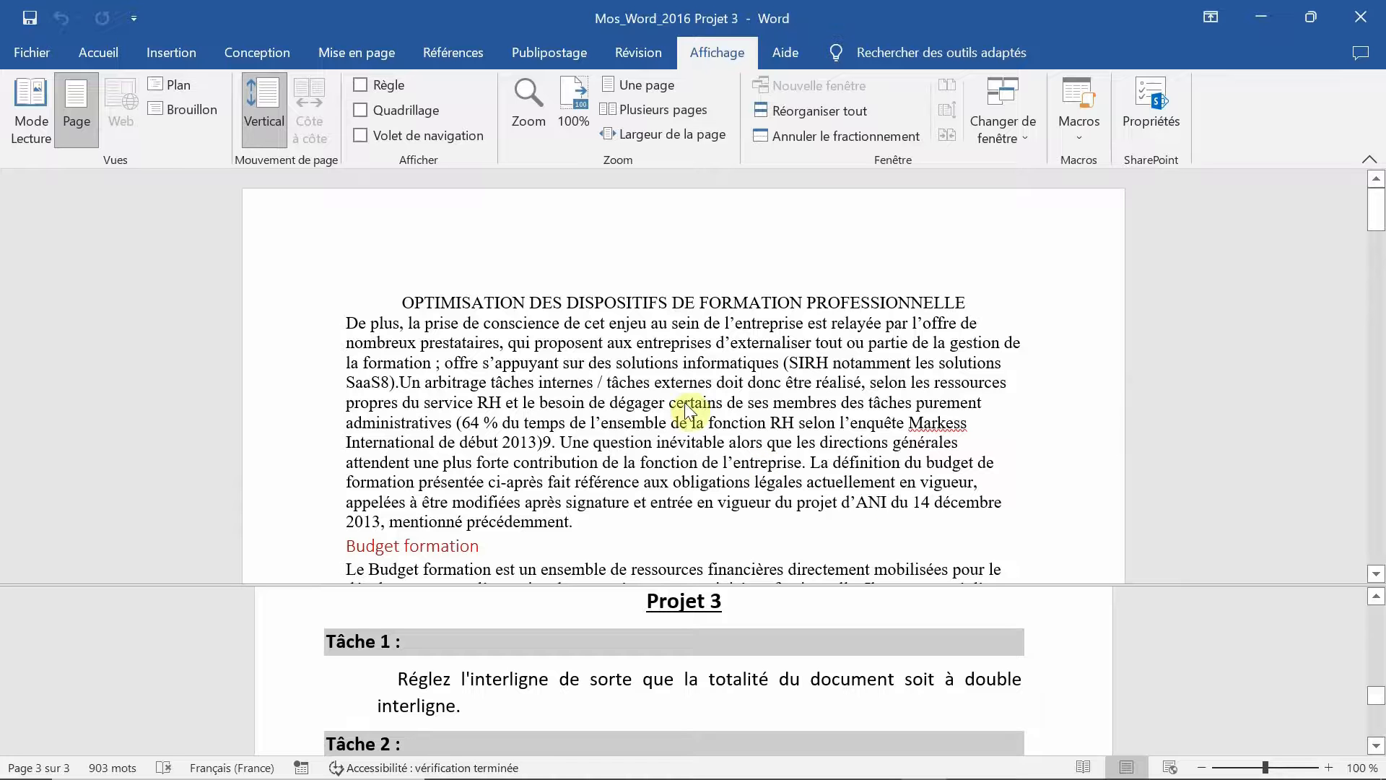
- Set the line spacing of the entire document to Double
click(664, 358)
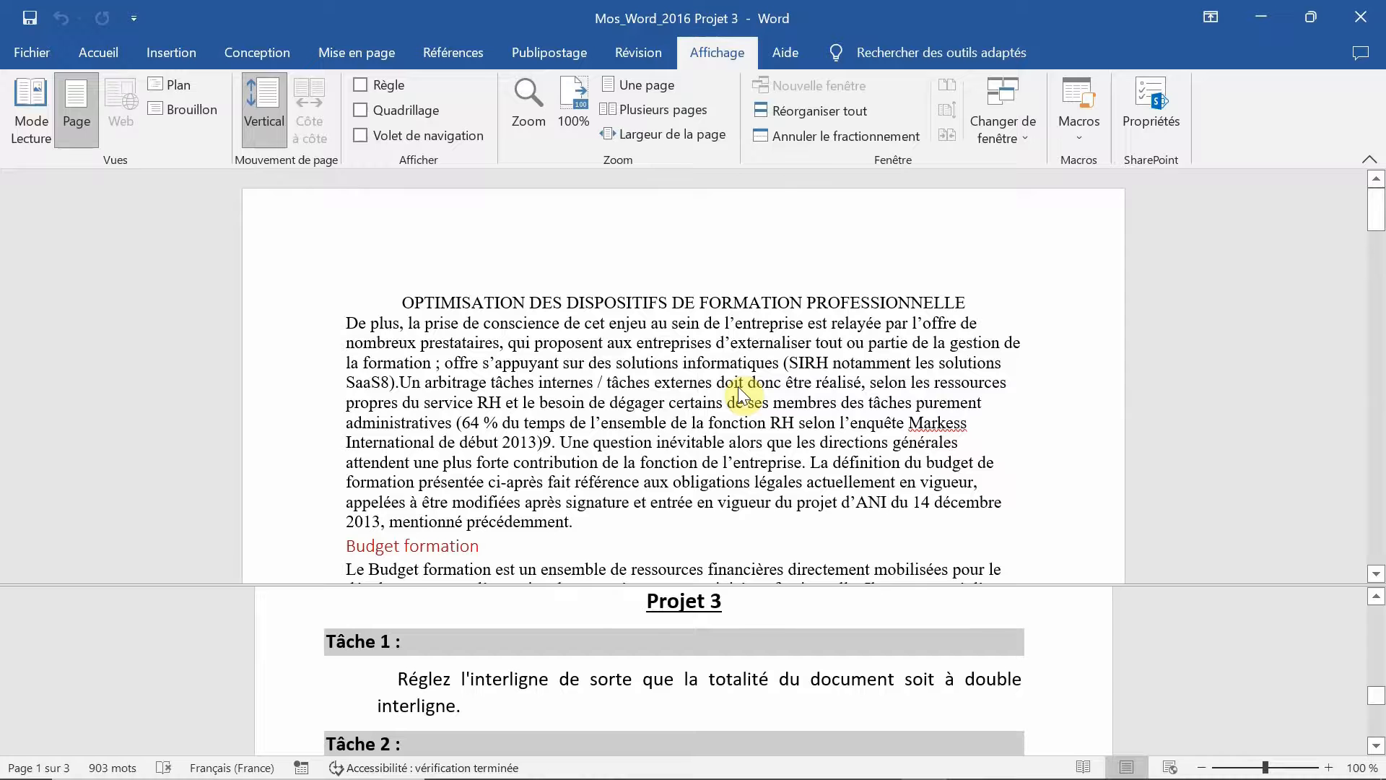
key(ctrl+a)
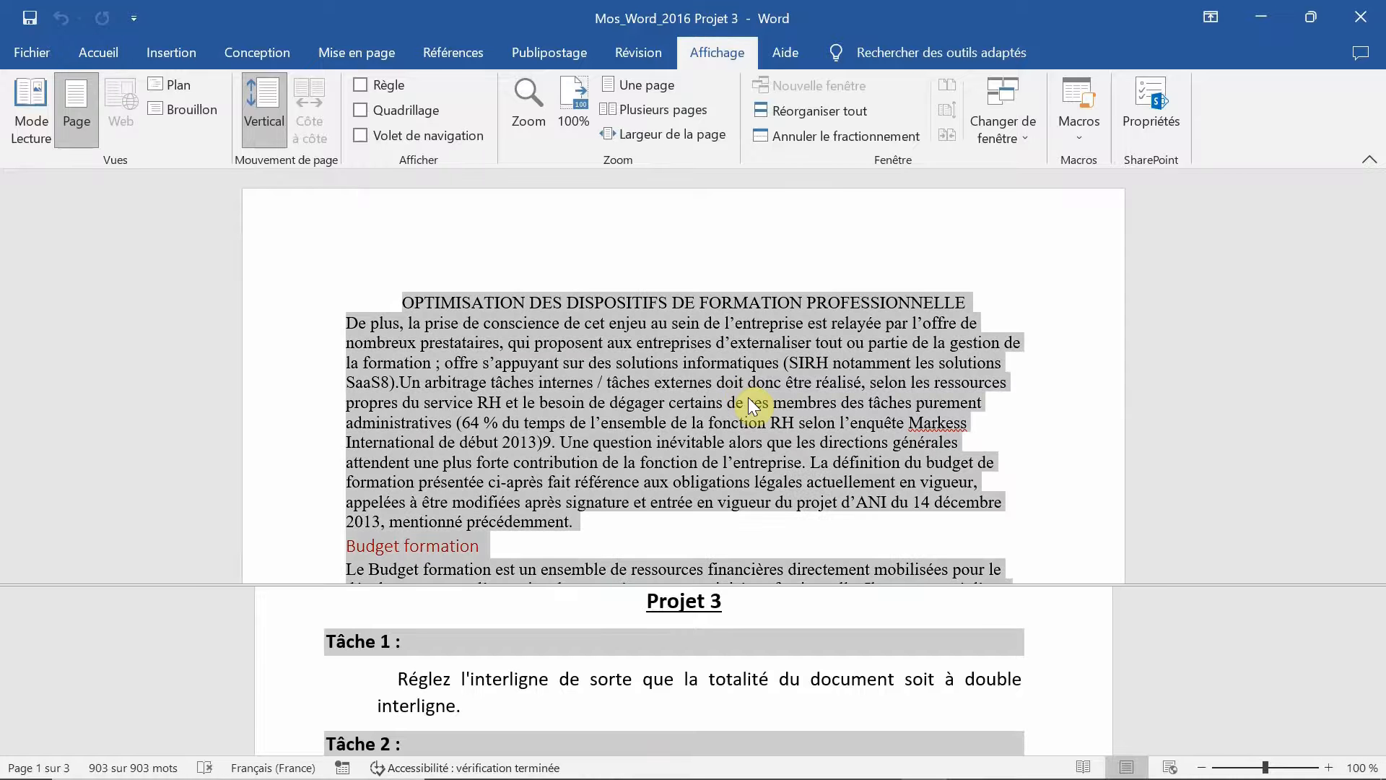
click(106, 55)
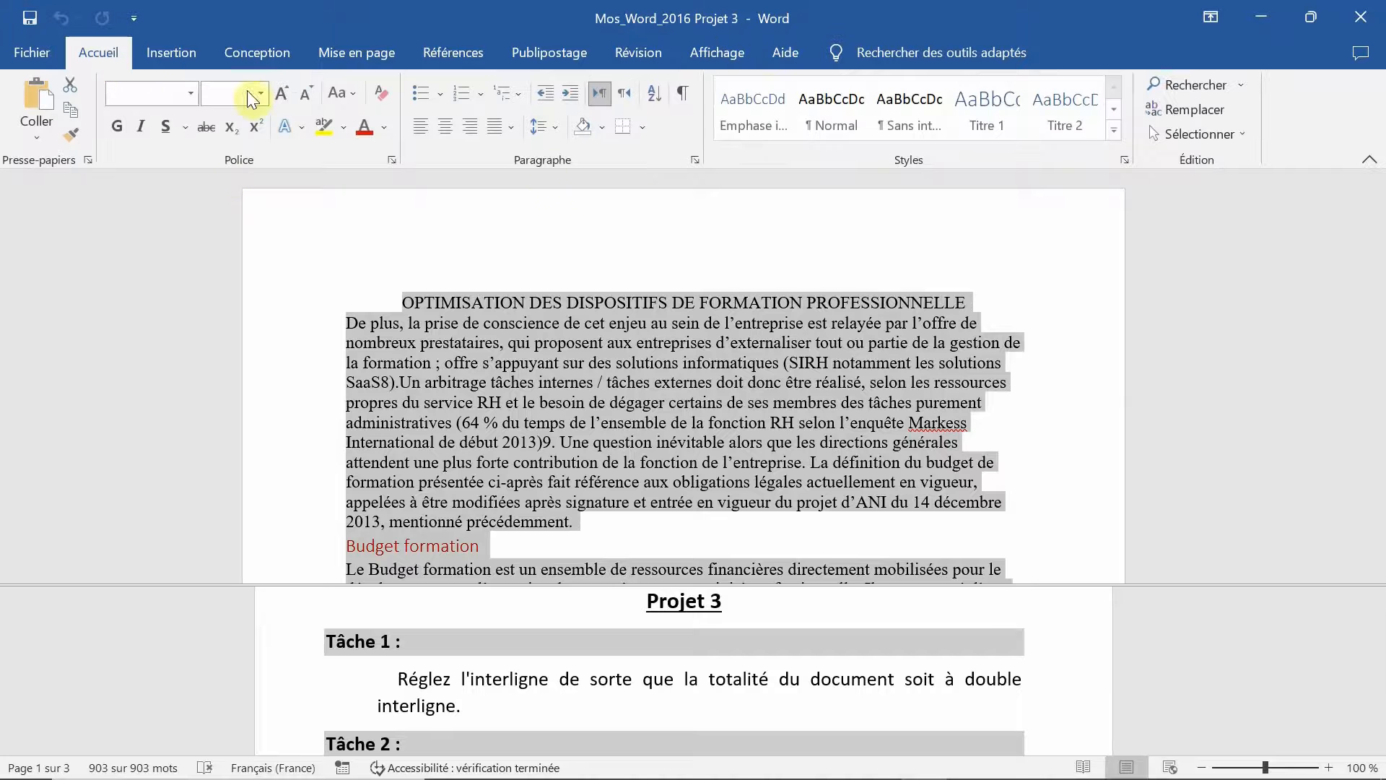
click(557, 129)
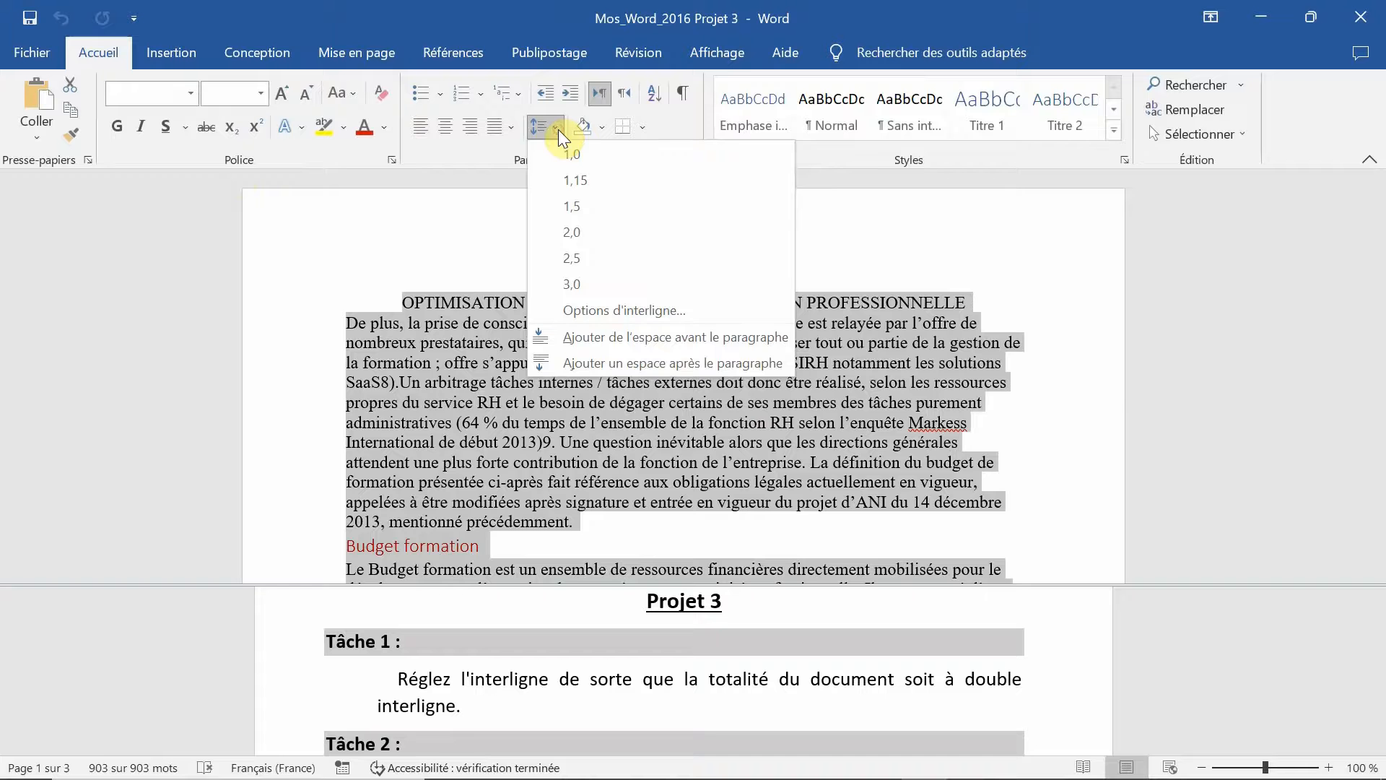
click(614, 309)
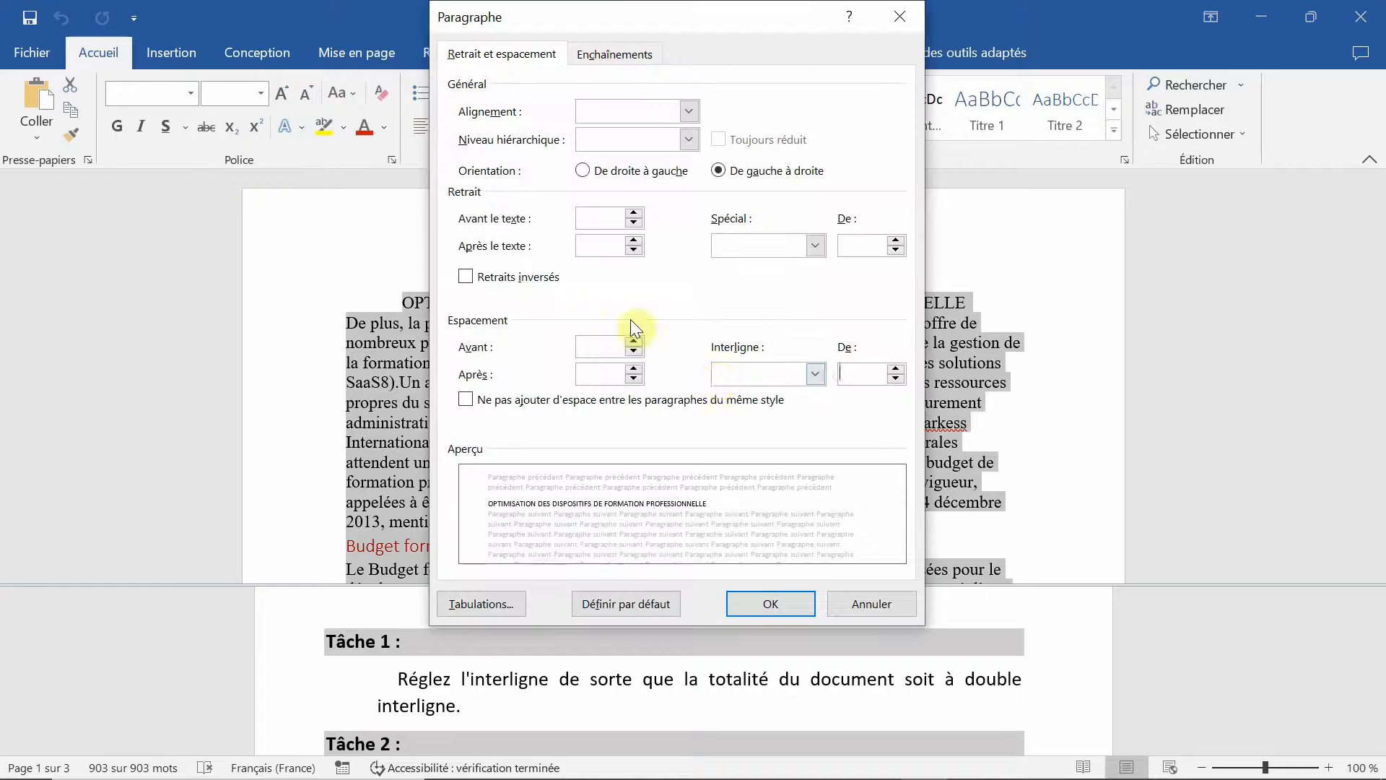
click(814, 374)
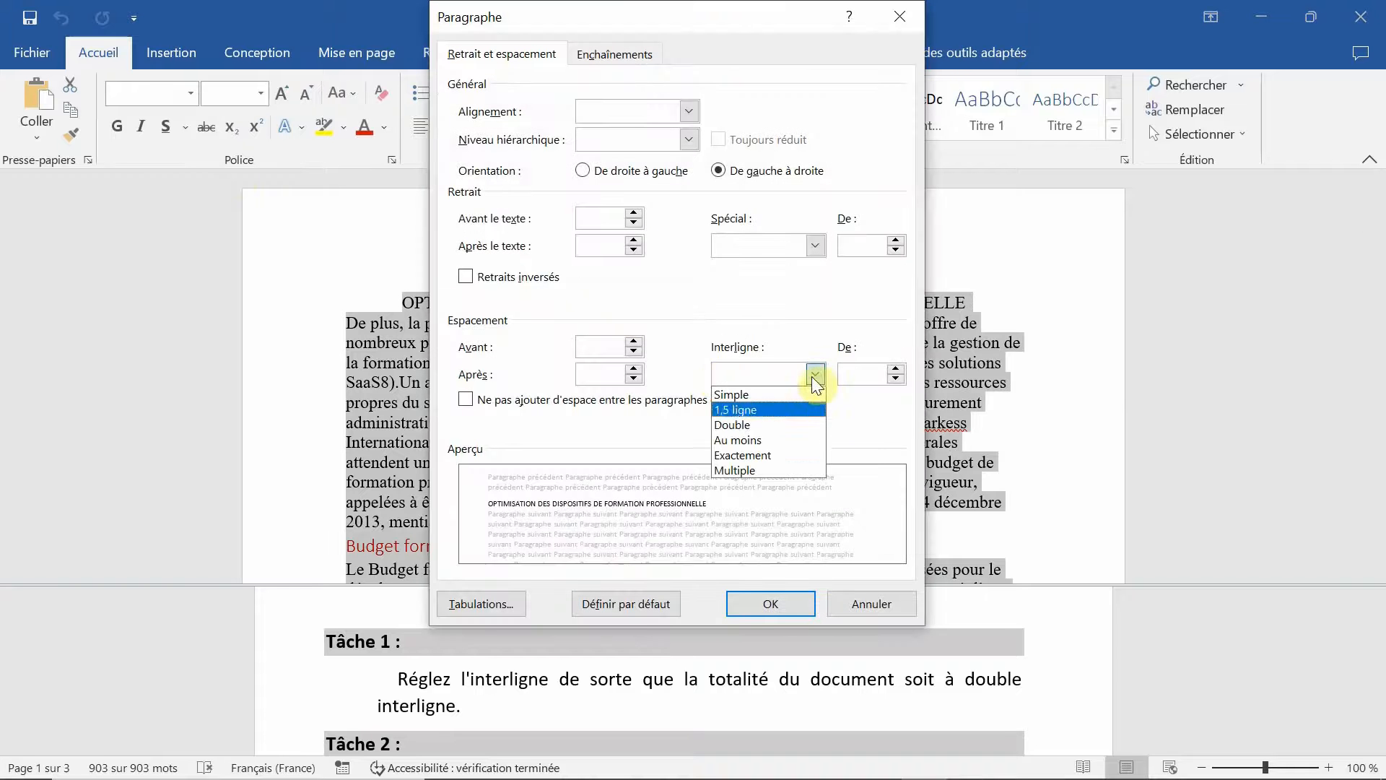
click(751, 423)
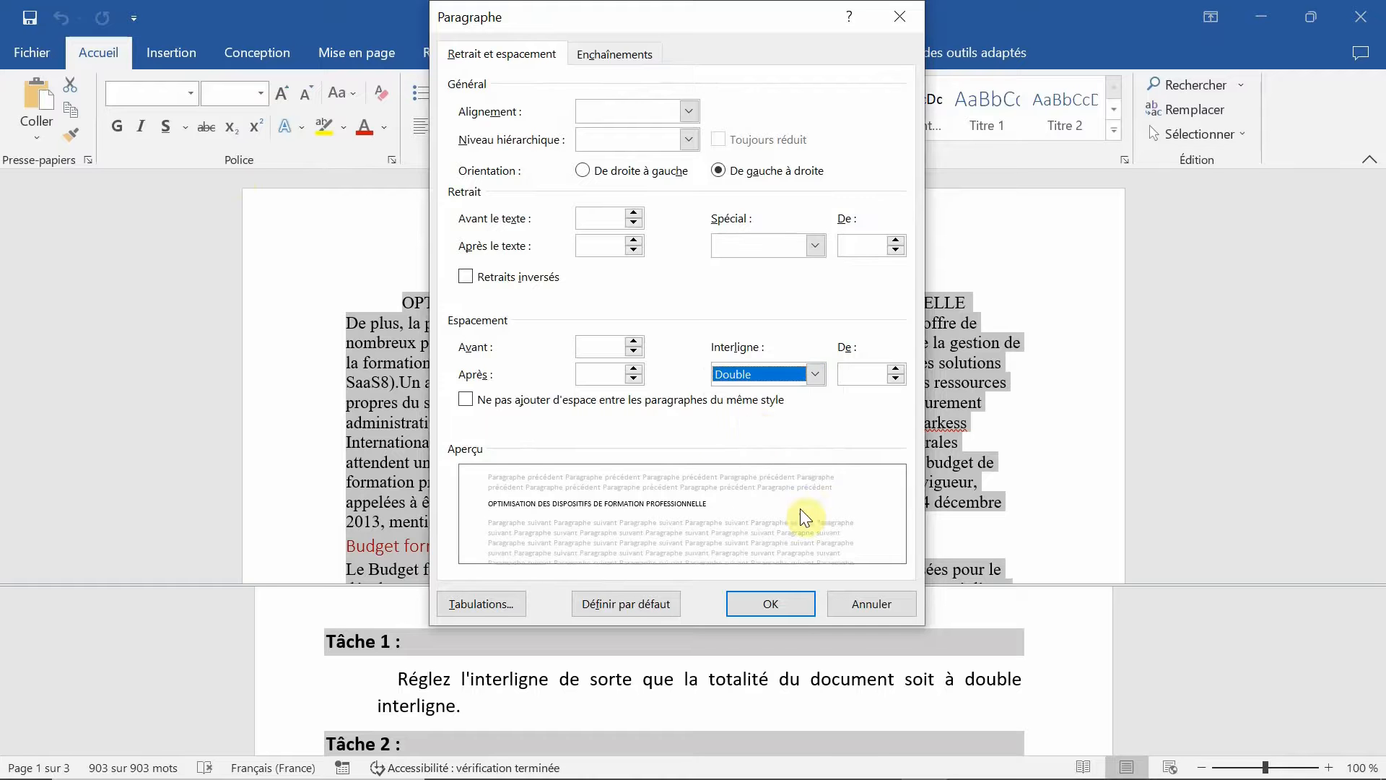
click(787, 604)
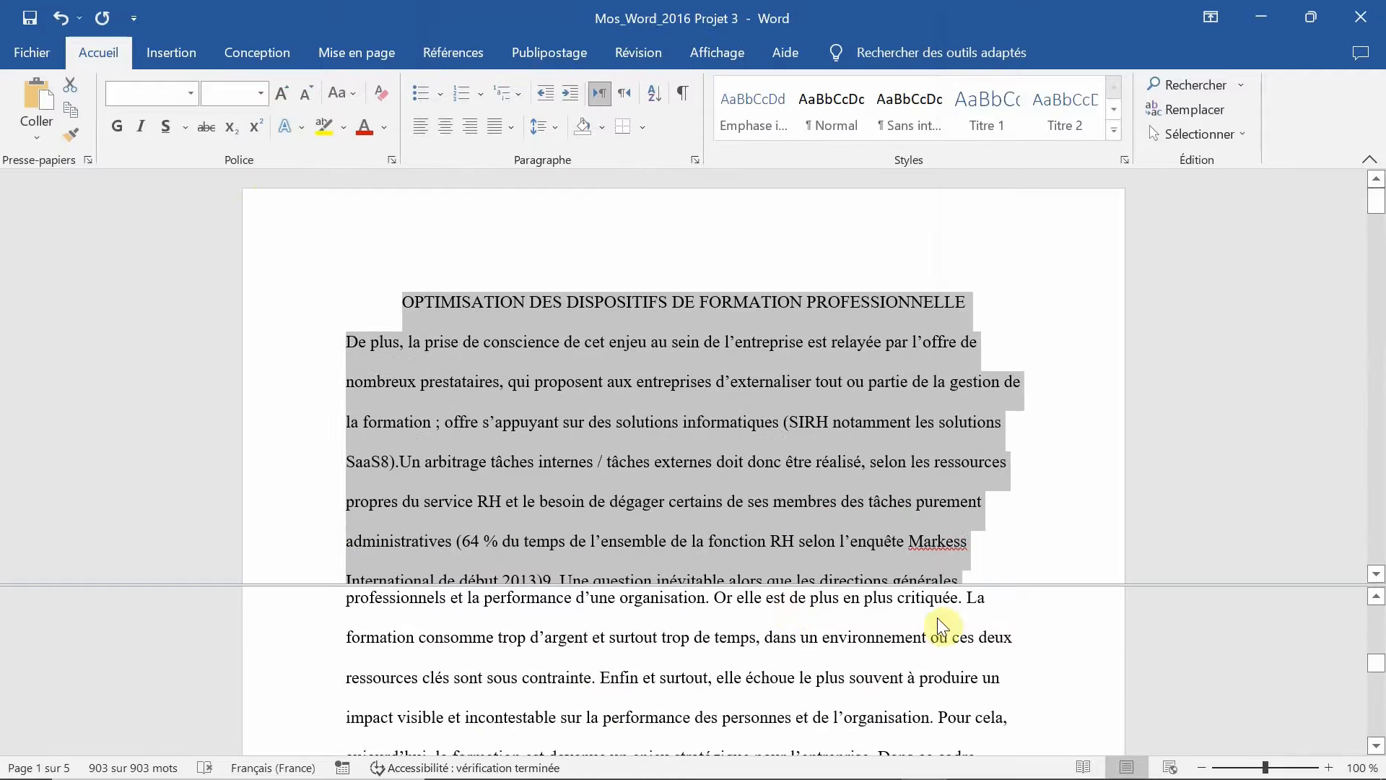
- Bring the Tâche 2 instructions into view in the lower pane and make that pane slightly taller
click(1098, 653)
scroll(1060, 642, down, 5)
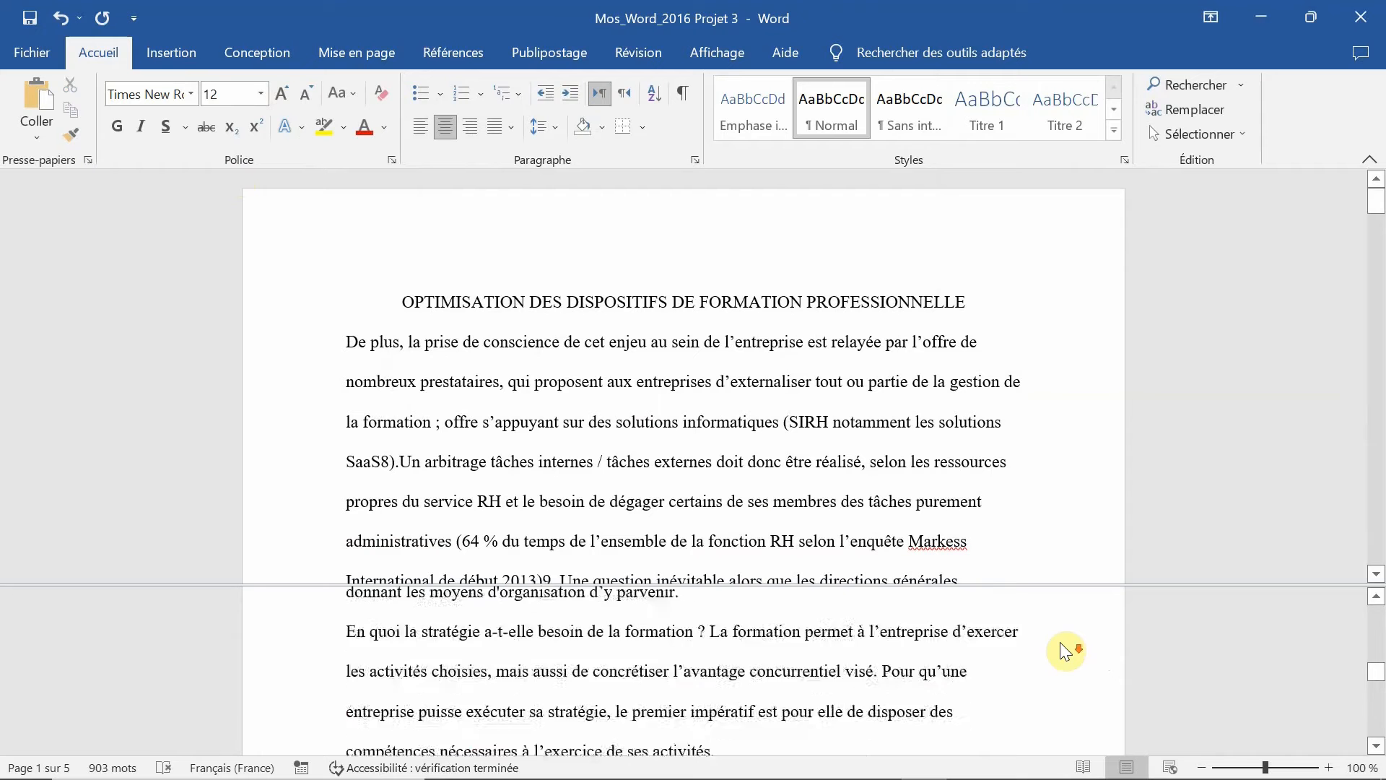
scroll(1058, 642, down, 5)
scroll(1052, 642, down, 8)
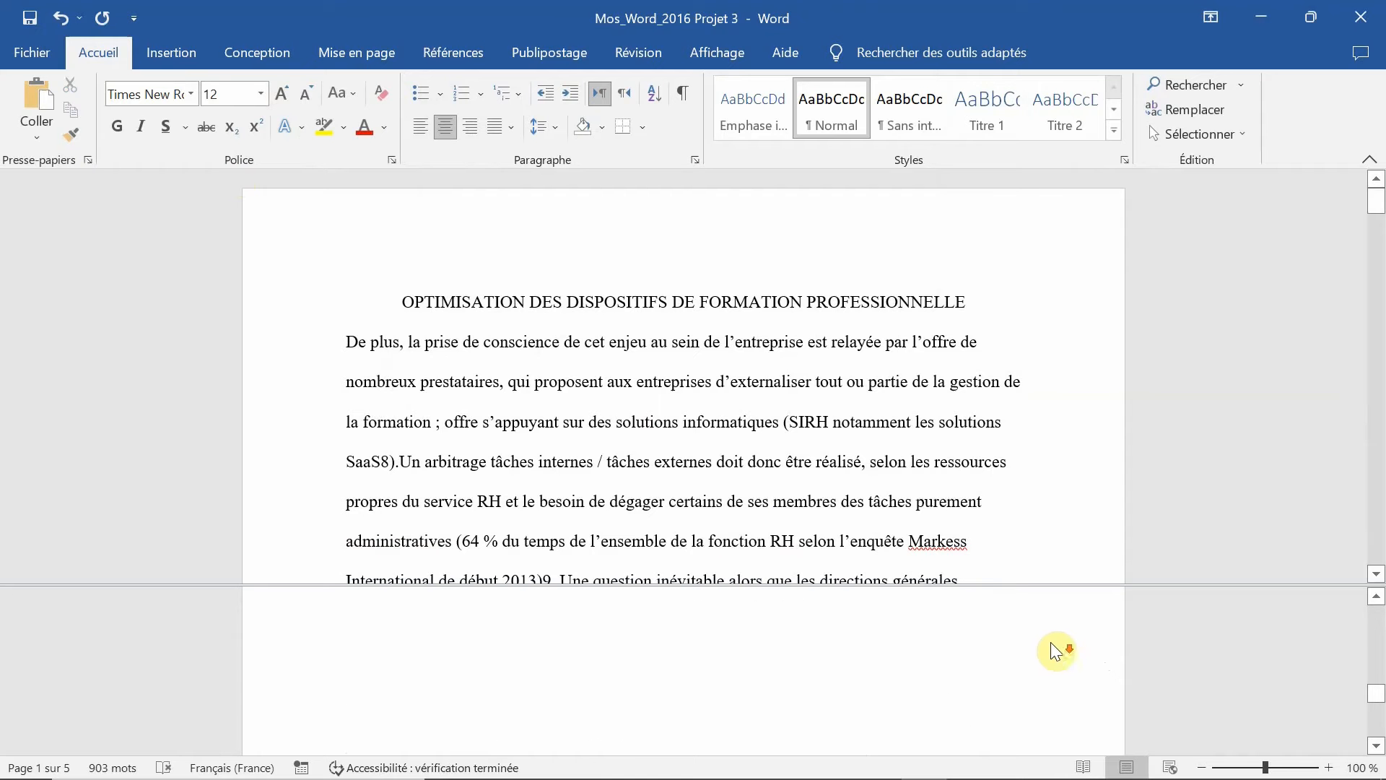
scroll(1050, 648, down, 10)
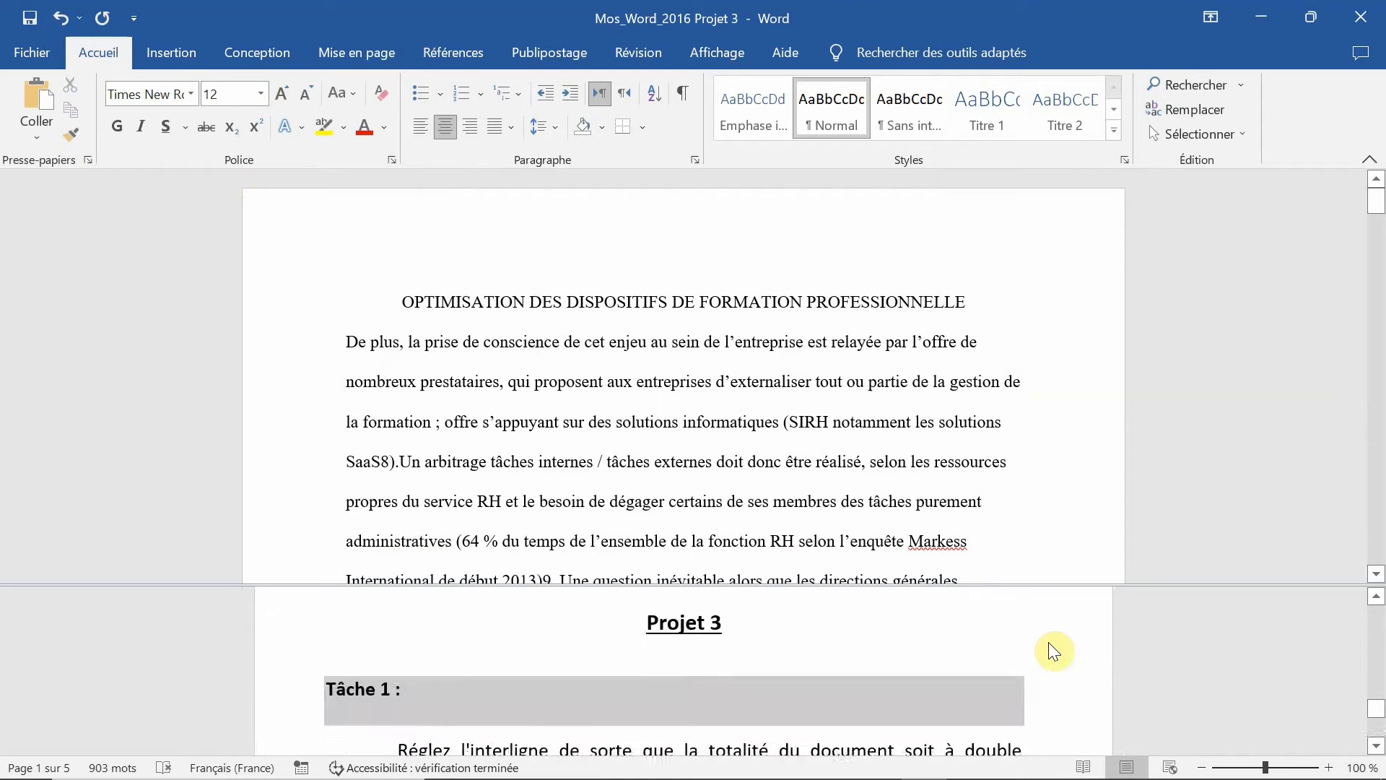
scroll(1048, 643, up, 1)
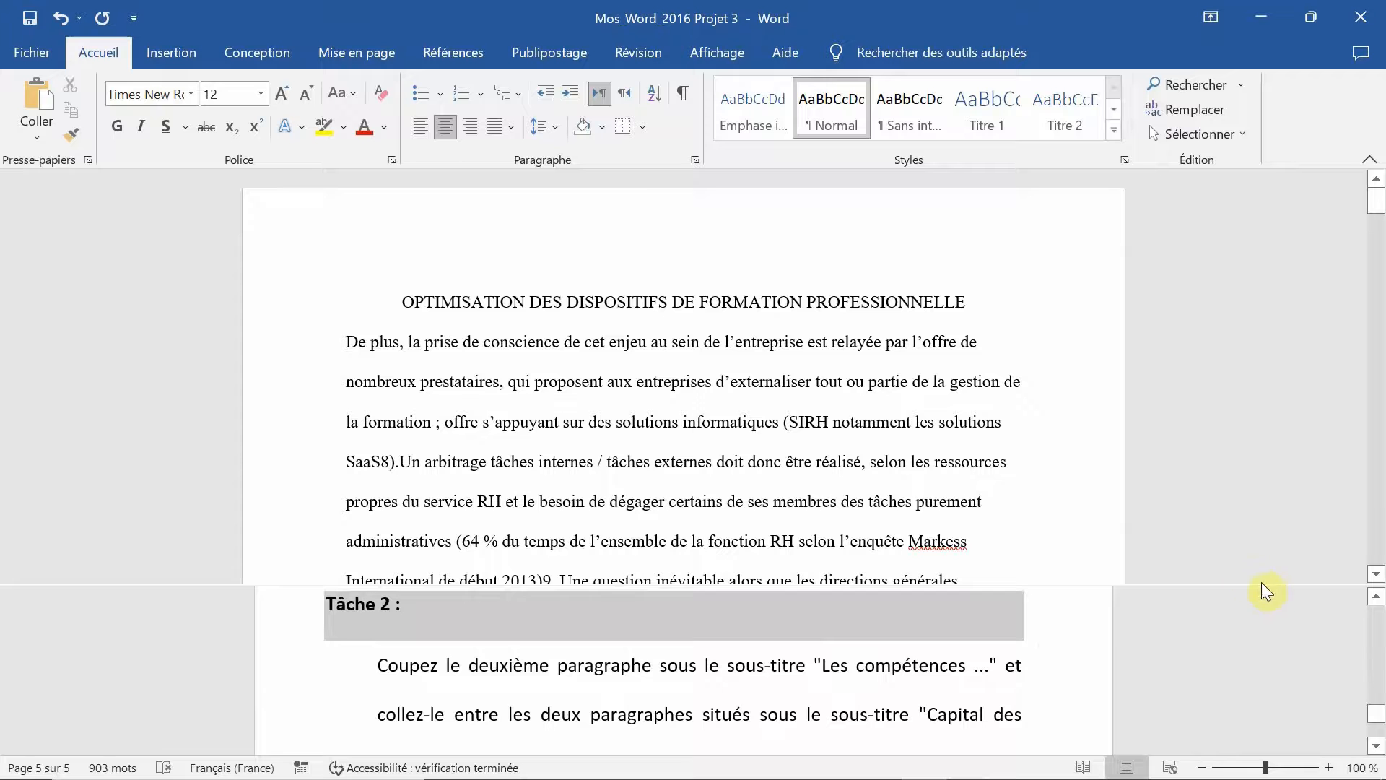
drag(1263, 582, 1256, 561)
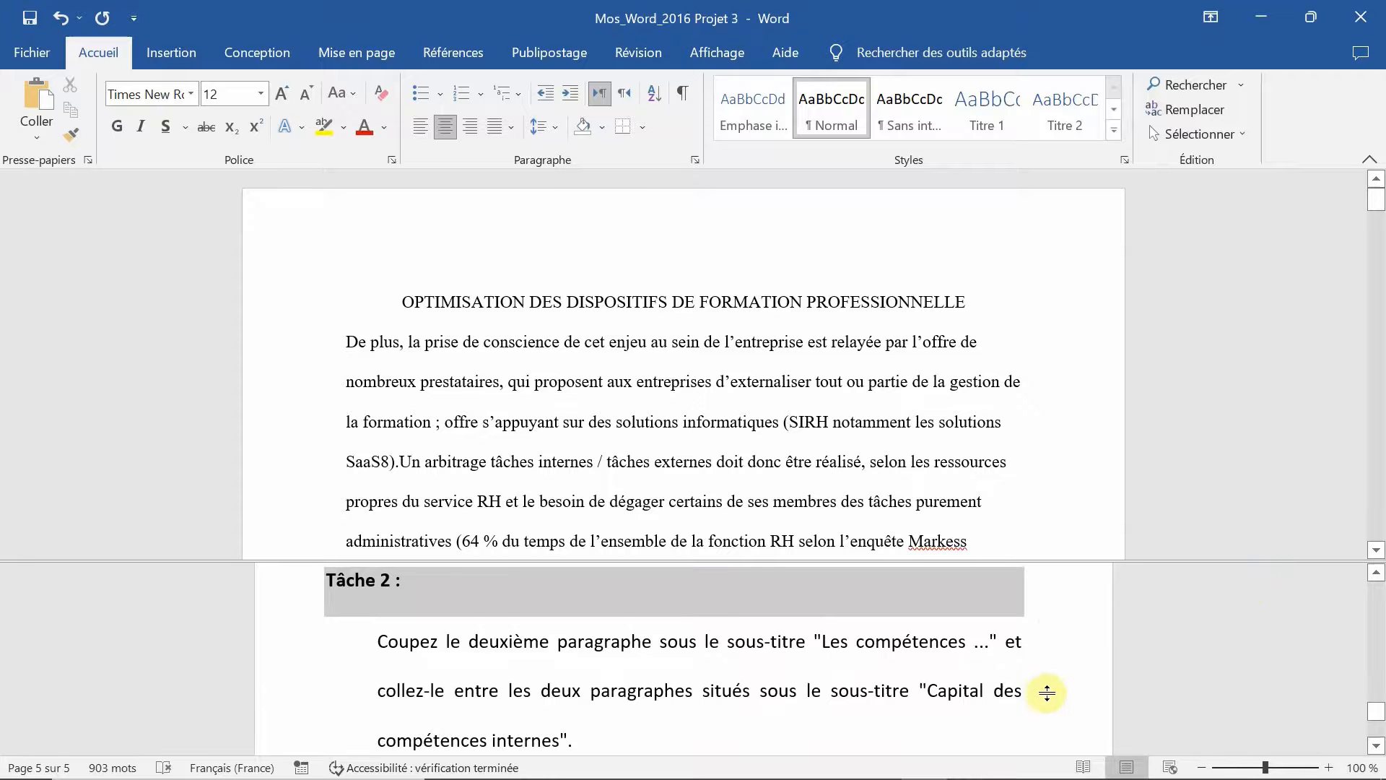
- Show the paragraph marks and other hidden formatting symbols in the document text of the upper pane
key(ctrl+a)
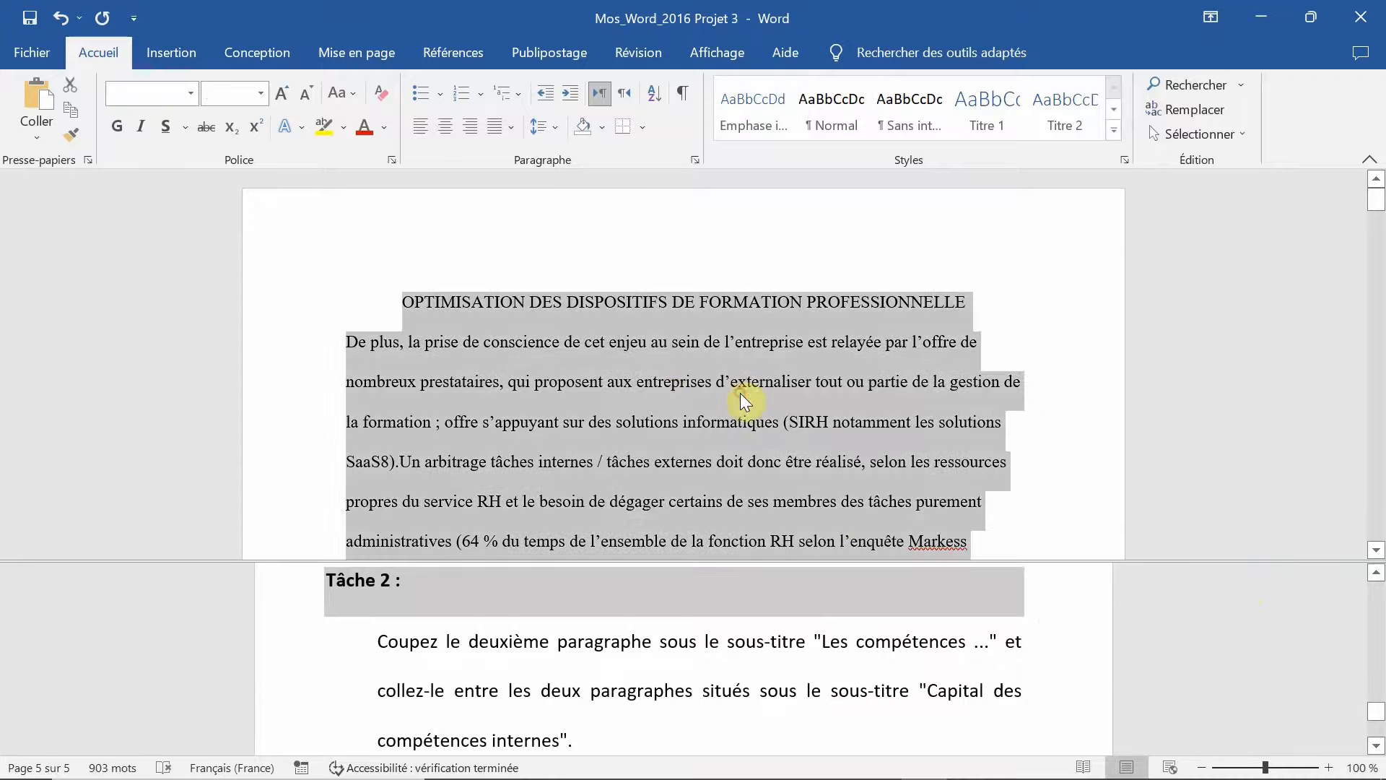
click(660, 383)
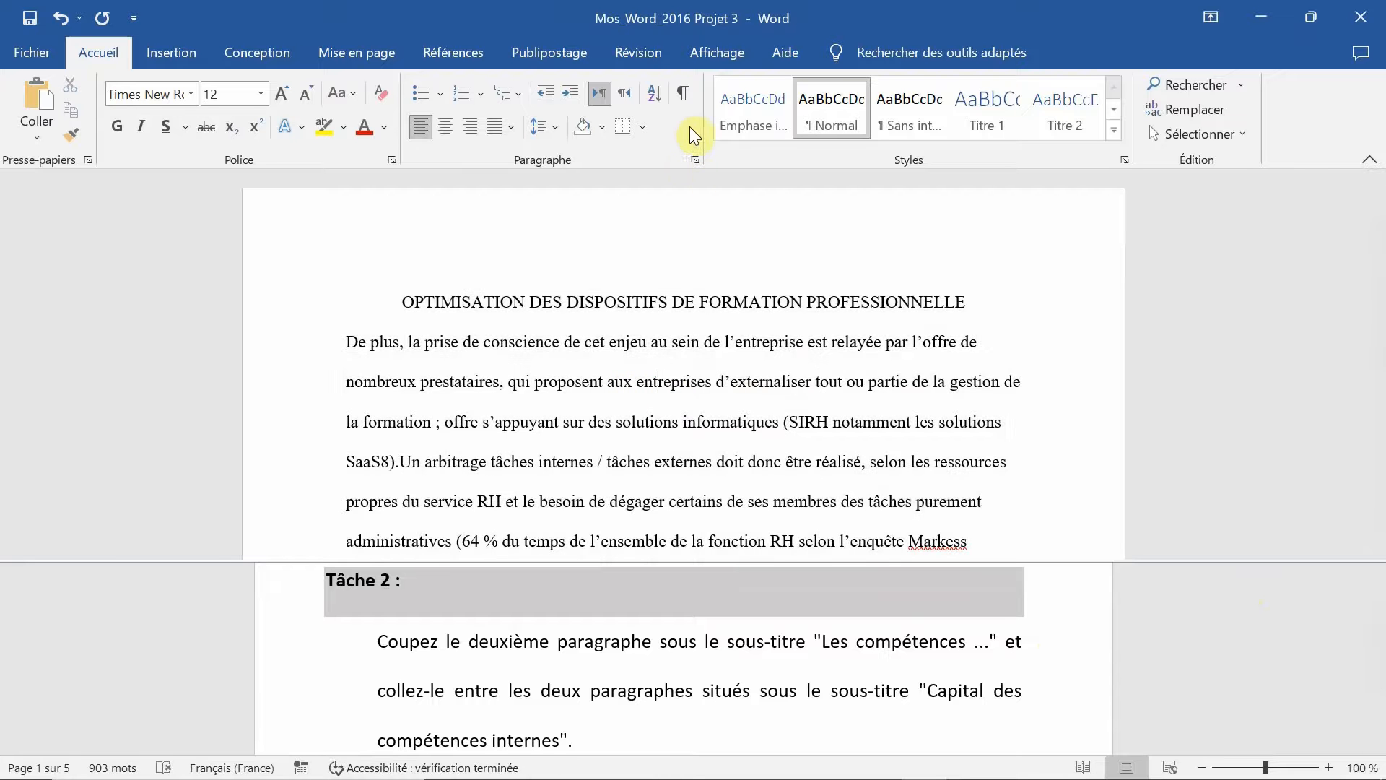
click(685, 100)
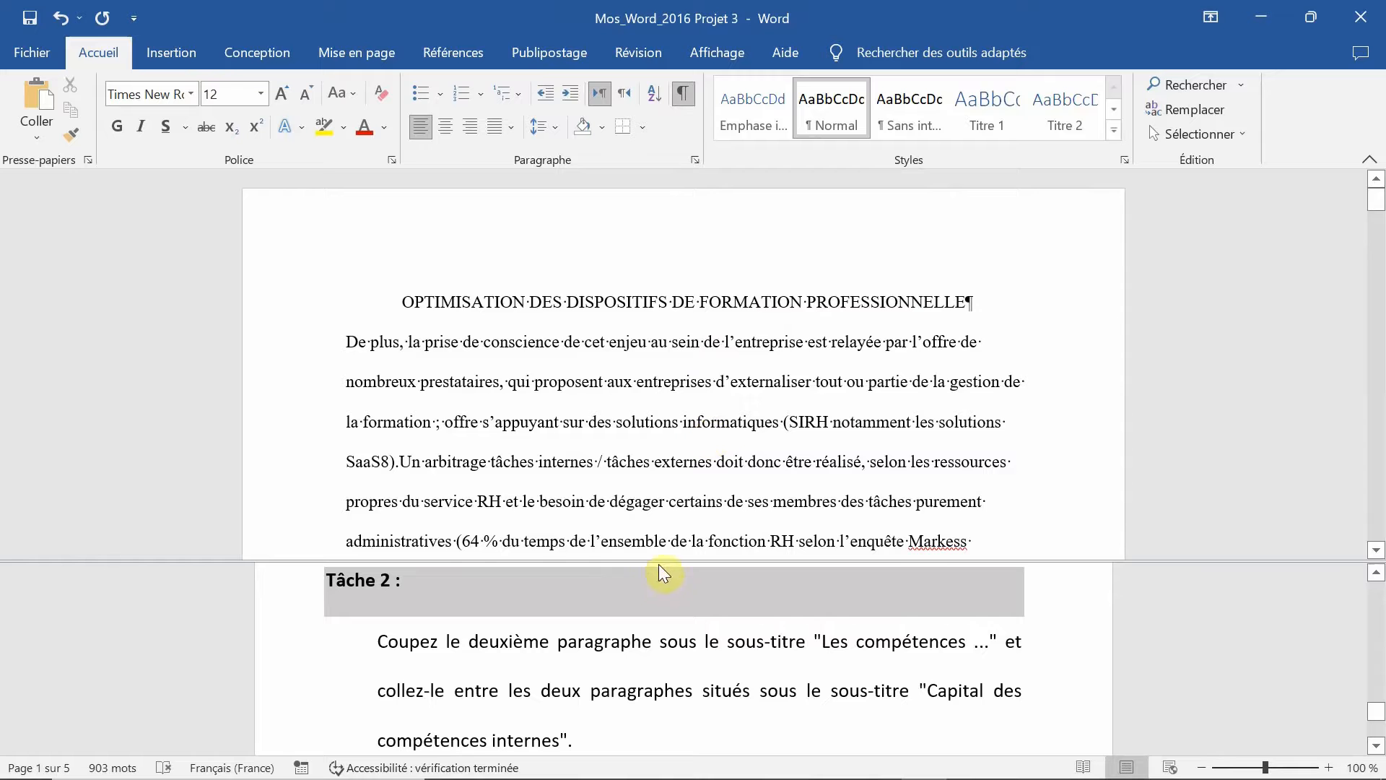
- Cut the second paragraph under the subheading "Les compétences au service de la stratégie", starting with "En quoi la stratégie"
scroll(660, 573, down, 15)
scroll(551, 384, up, 5)
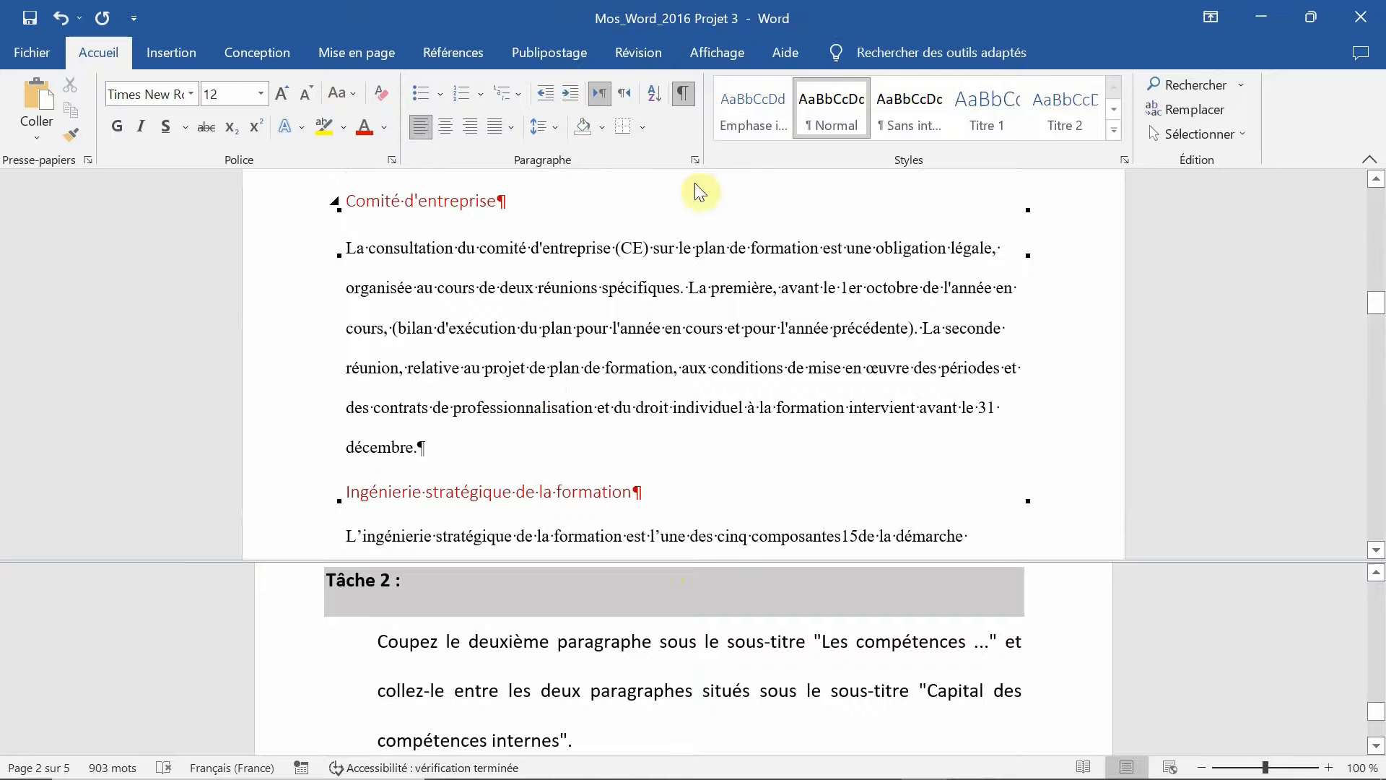
scroll(686, 318, down, 5)
scroll(683, 327, up, 2)
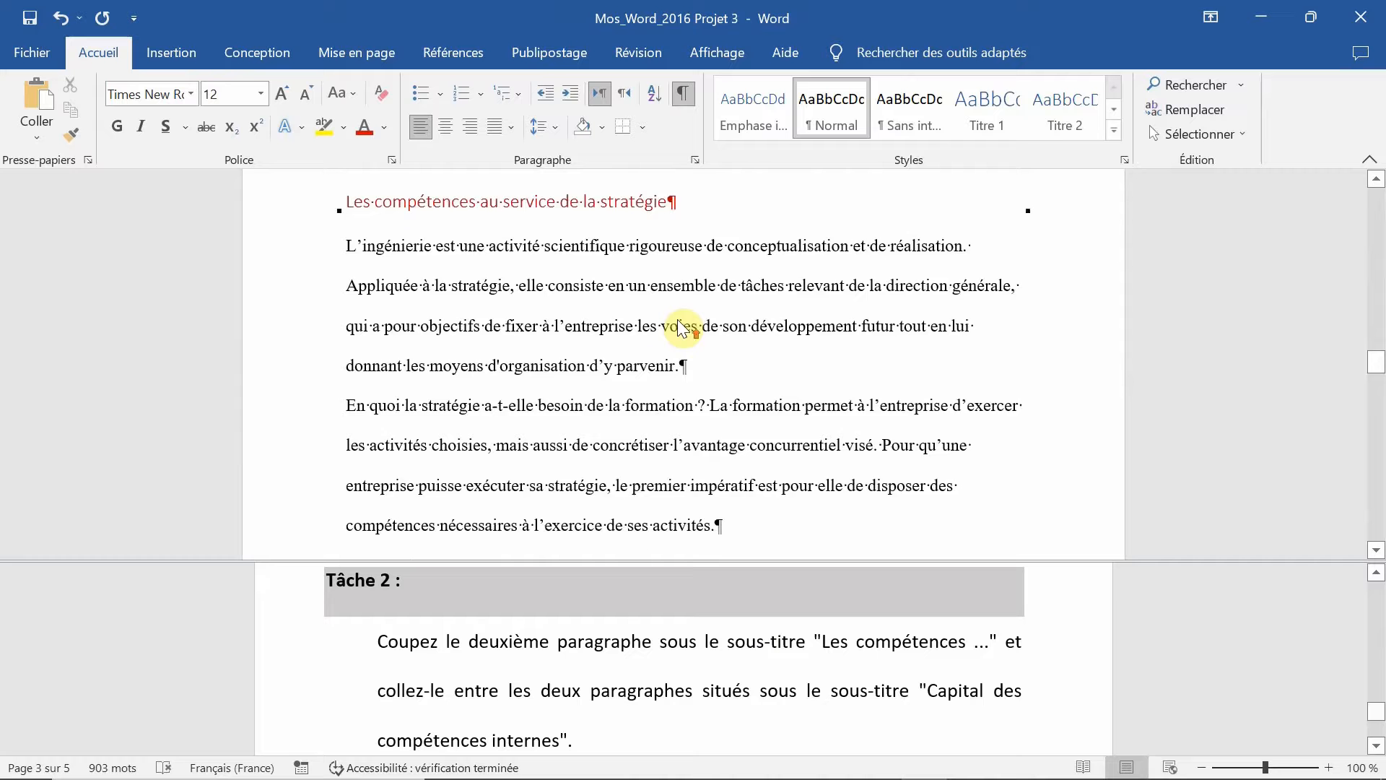
scroll(683, 327, up, 1)
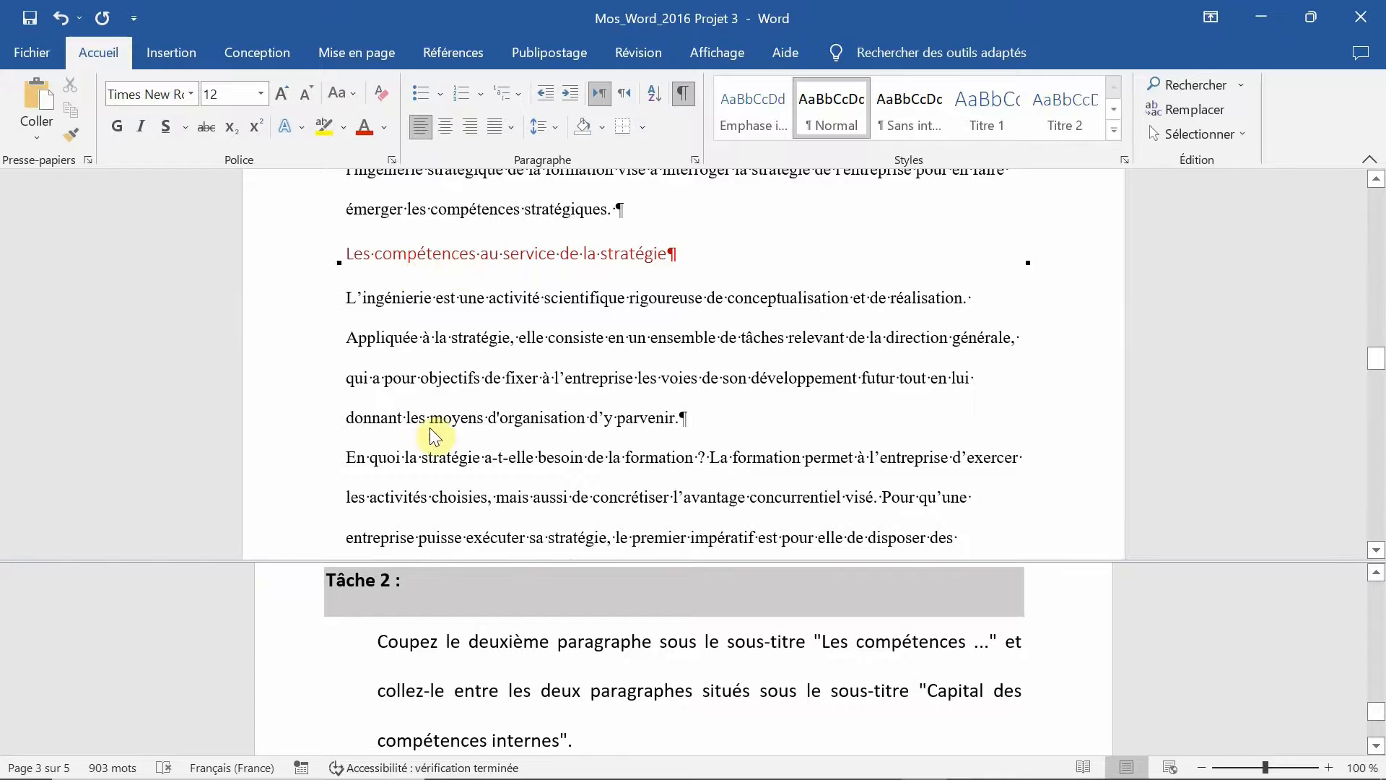
scroll(592, 437, down, 3)
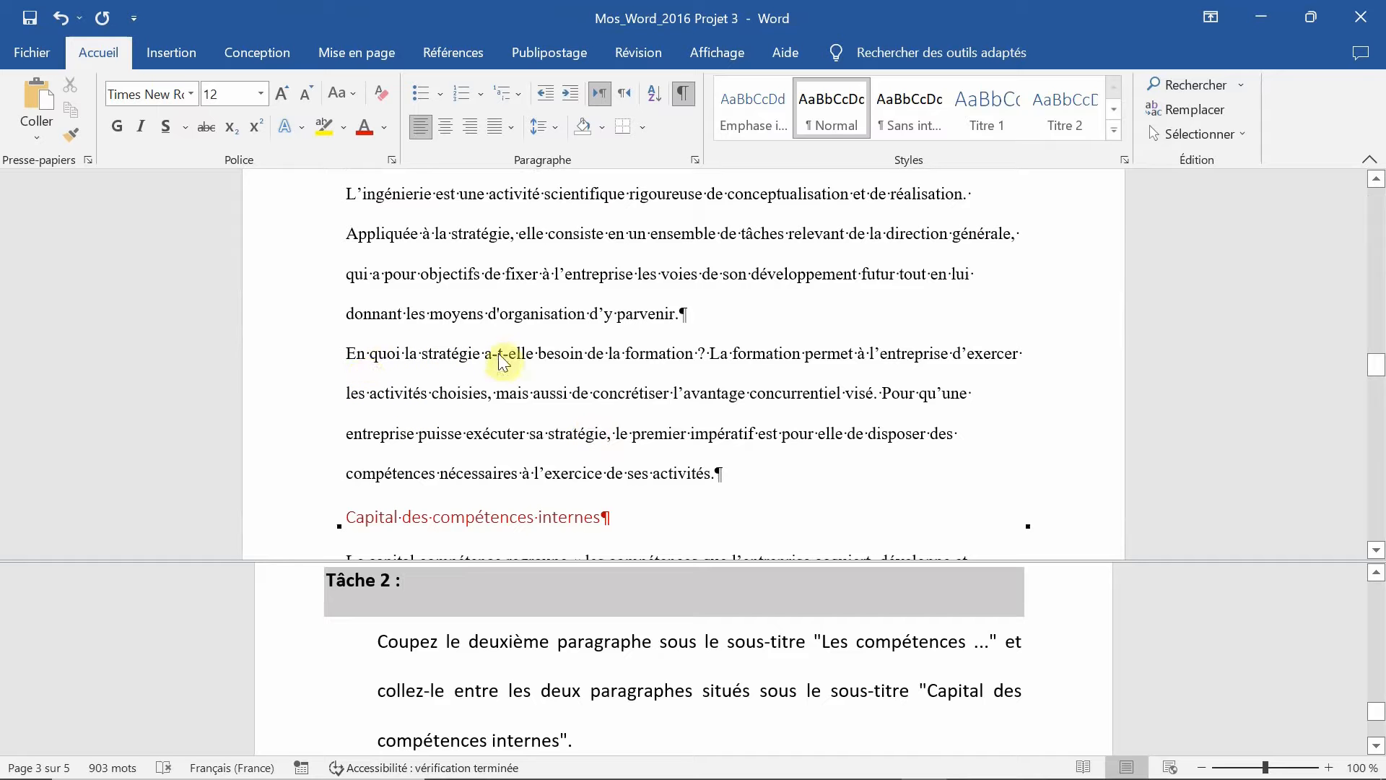
click(344, 354)
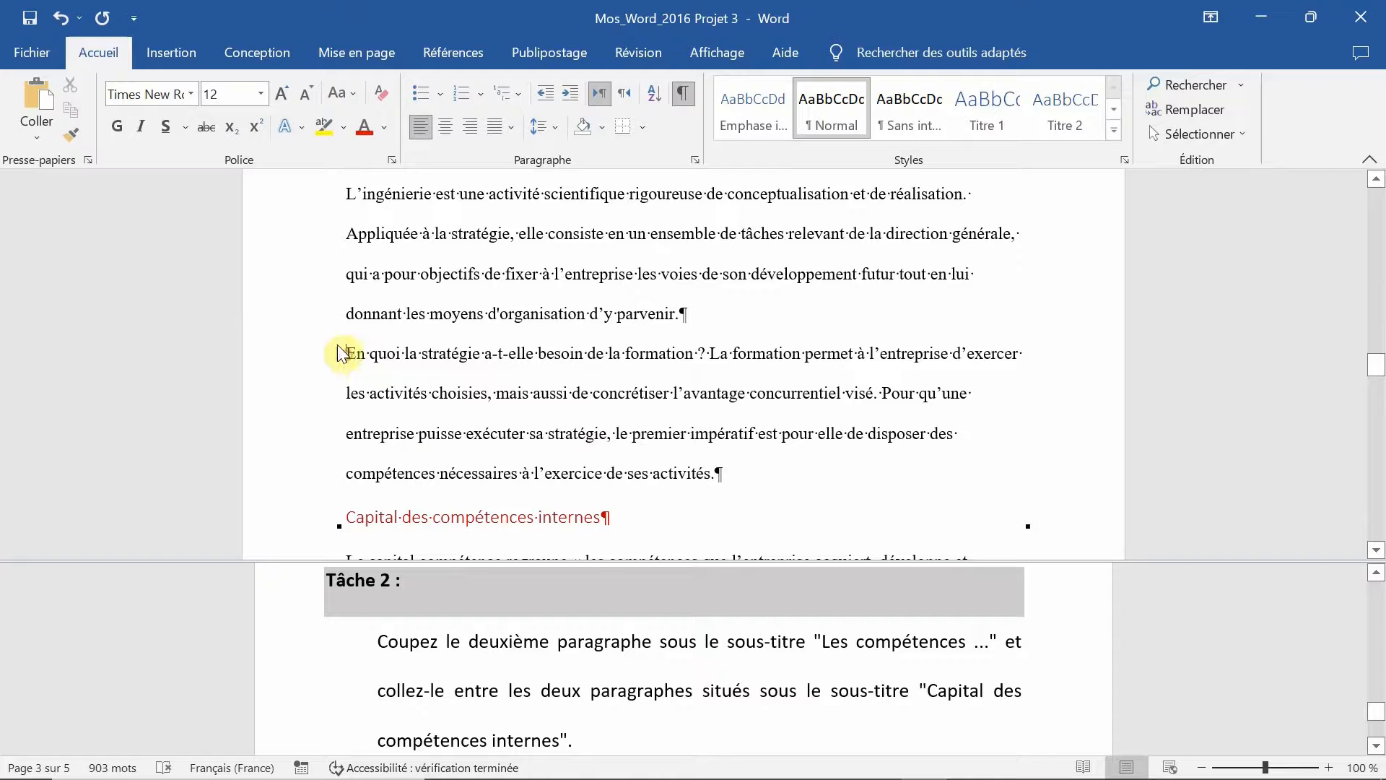
double_click(268, 406)
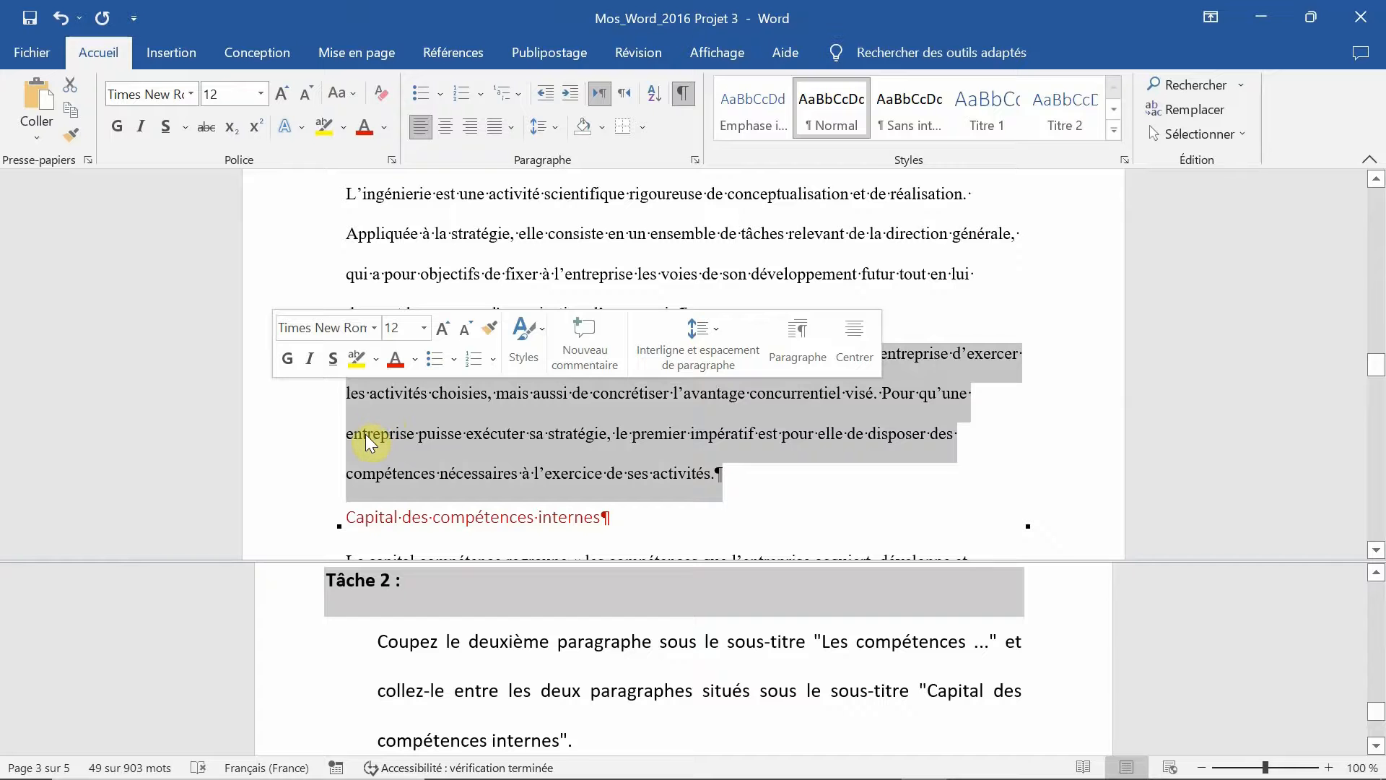
key(ctrl+x)
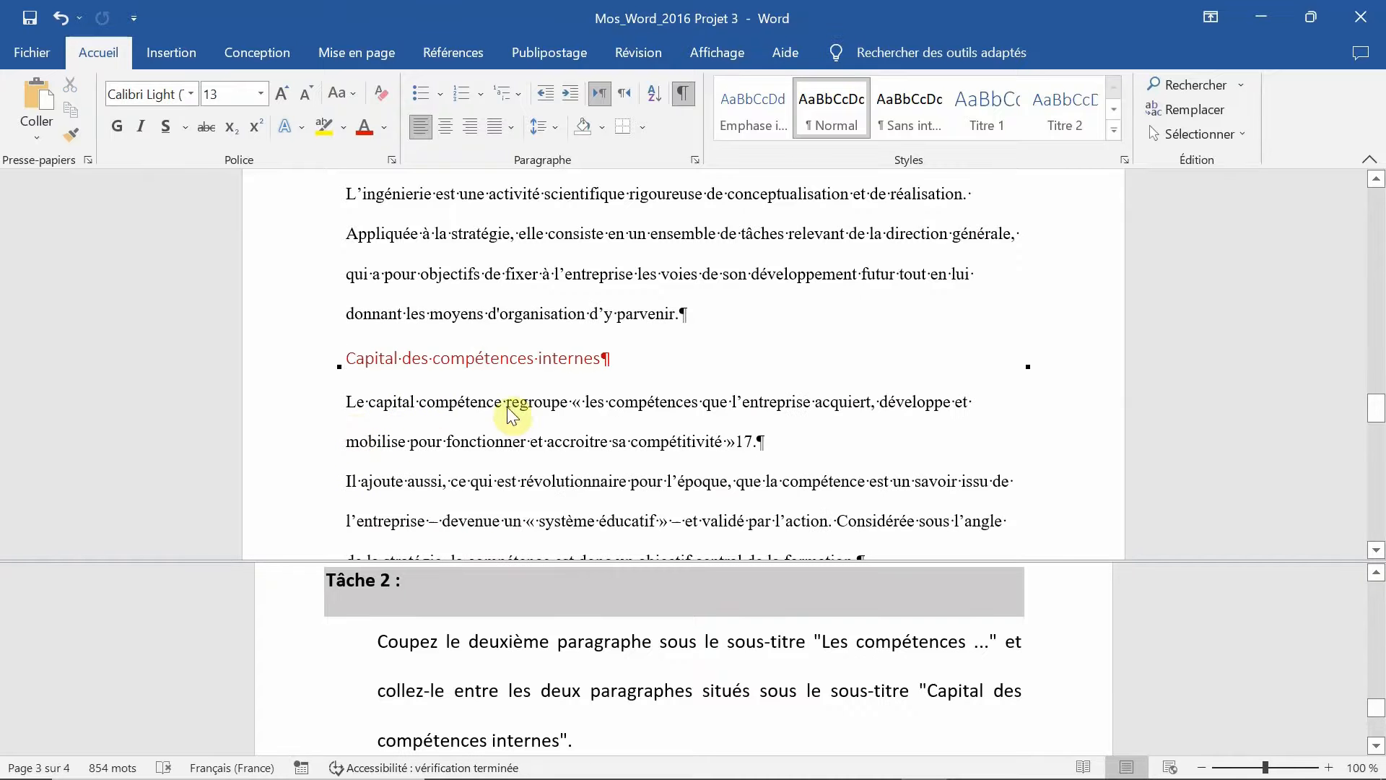
- Paste the cut paragraph between the two paragraphs under the subheading "Capital des compétences internes"
scroll(519, 405, down, 1)
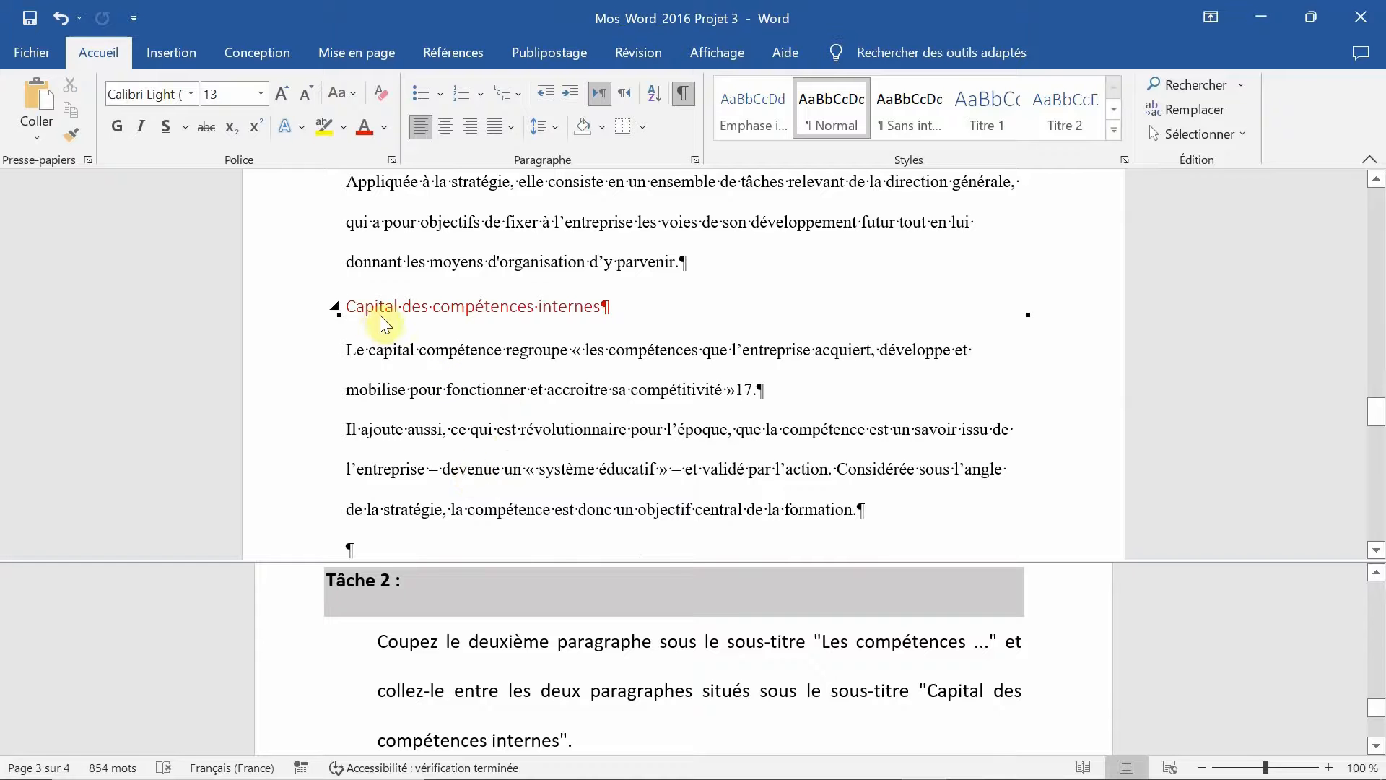
click(337, 422)
key(ctrl+v)
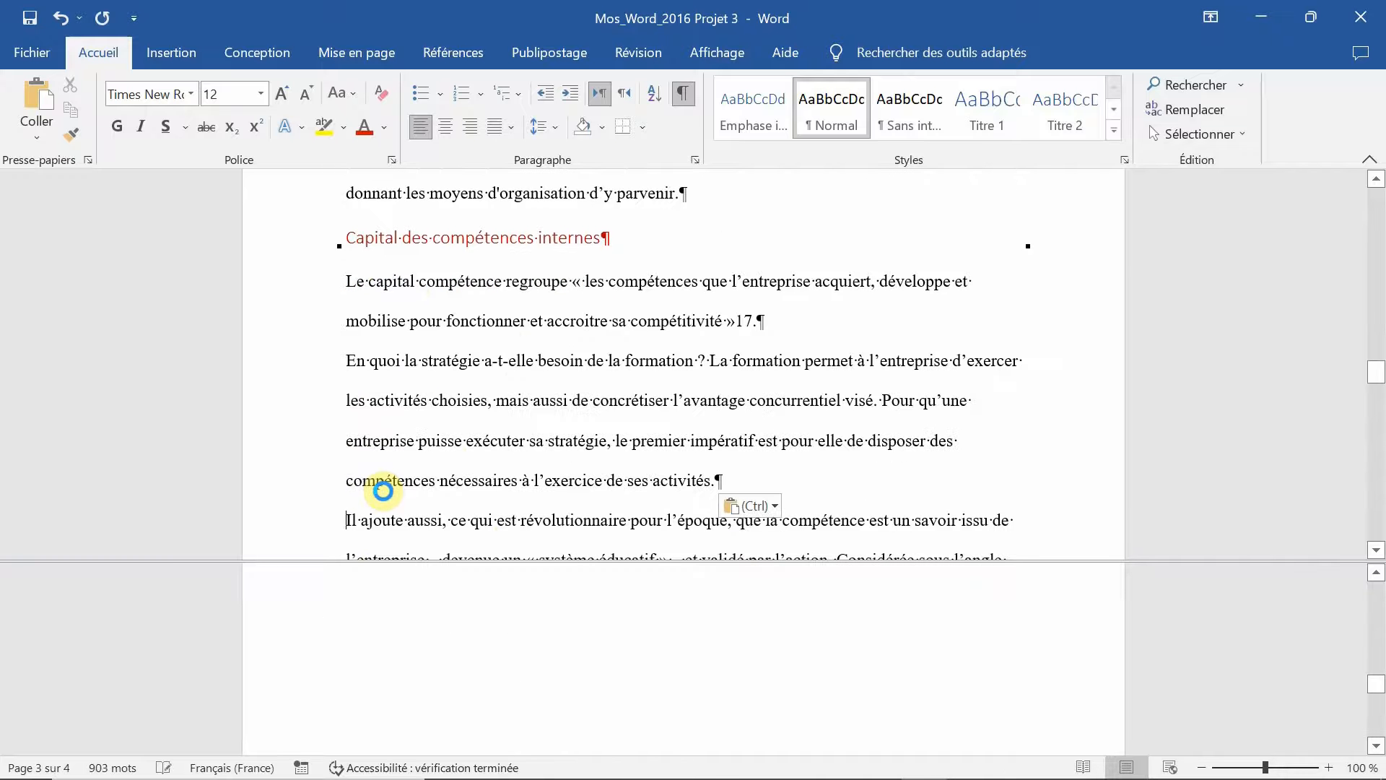
- Bring the Tâche 3 instructions into view in the lower pane and read the required formatting change
click(878, 641)
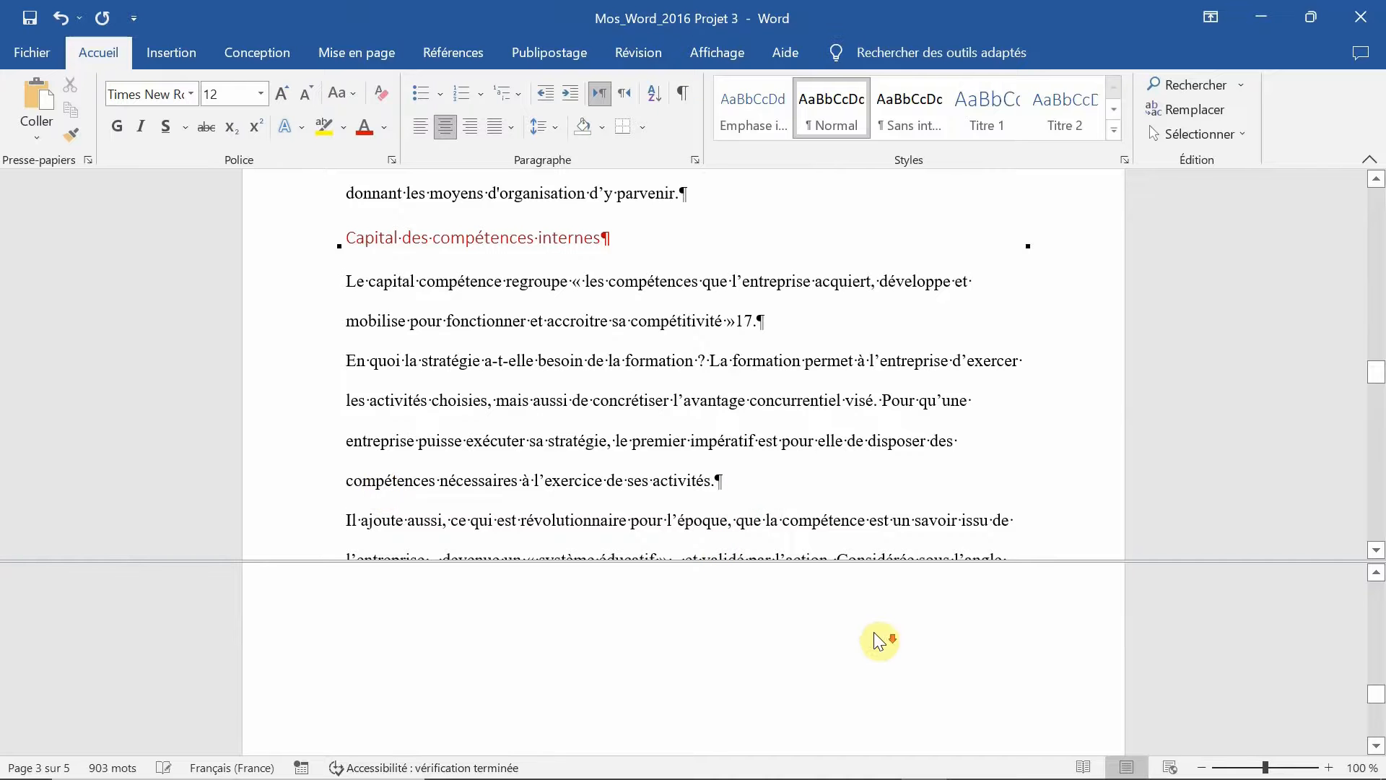
scroll(879, 641, down, 10)
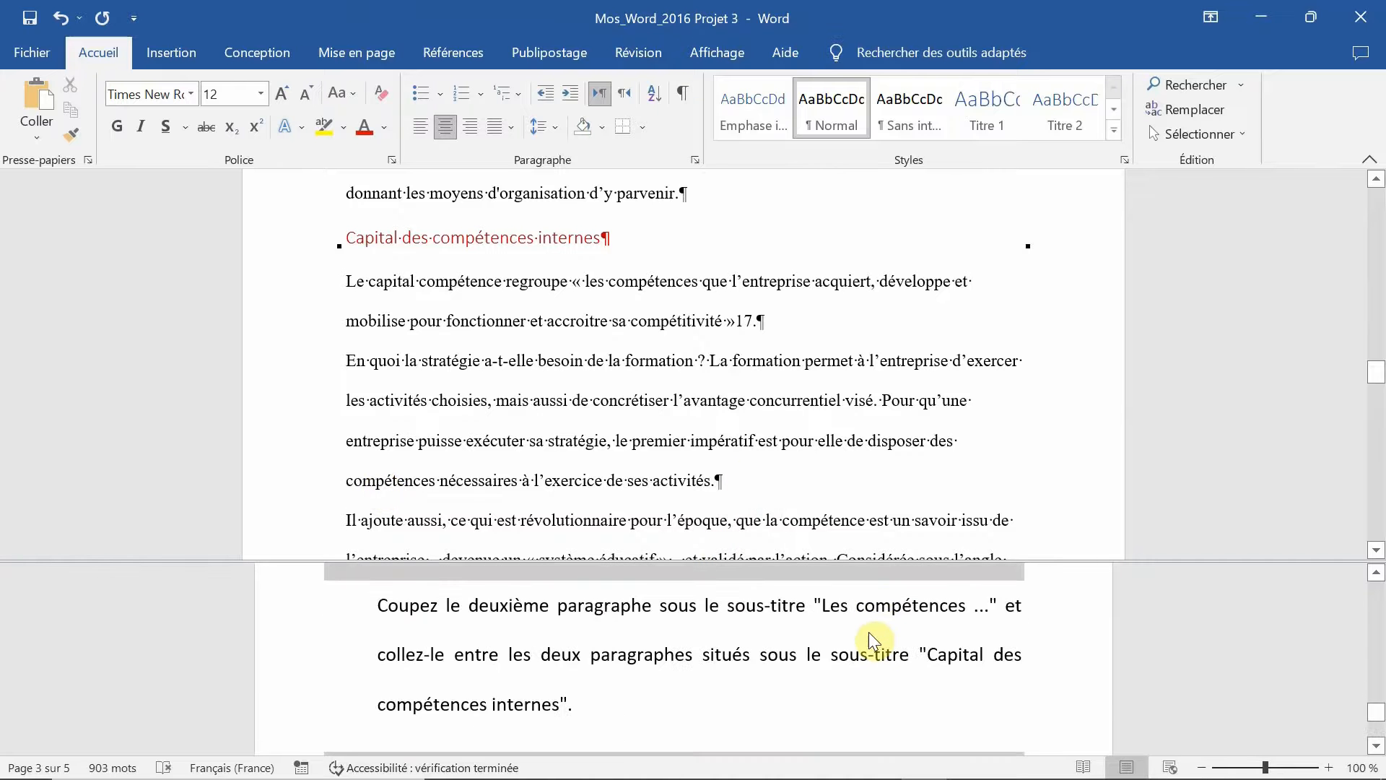
scroll(874, 640, down, 3)
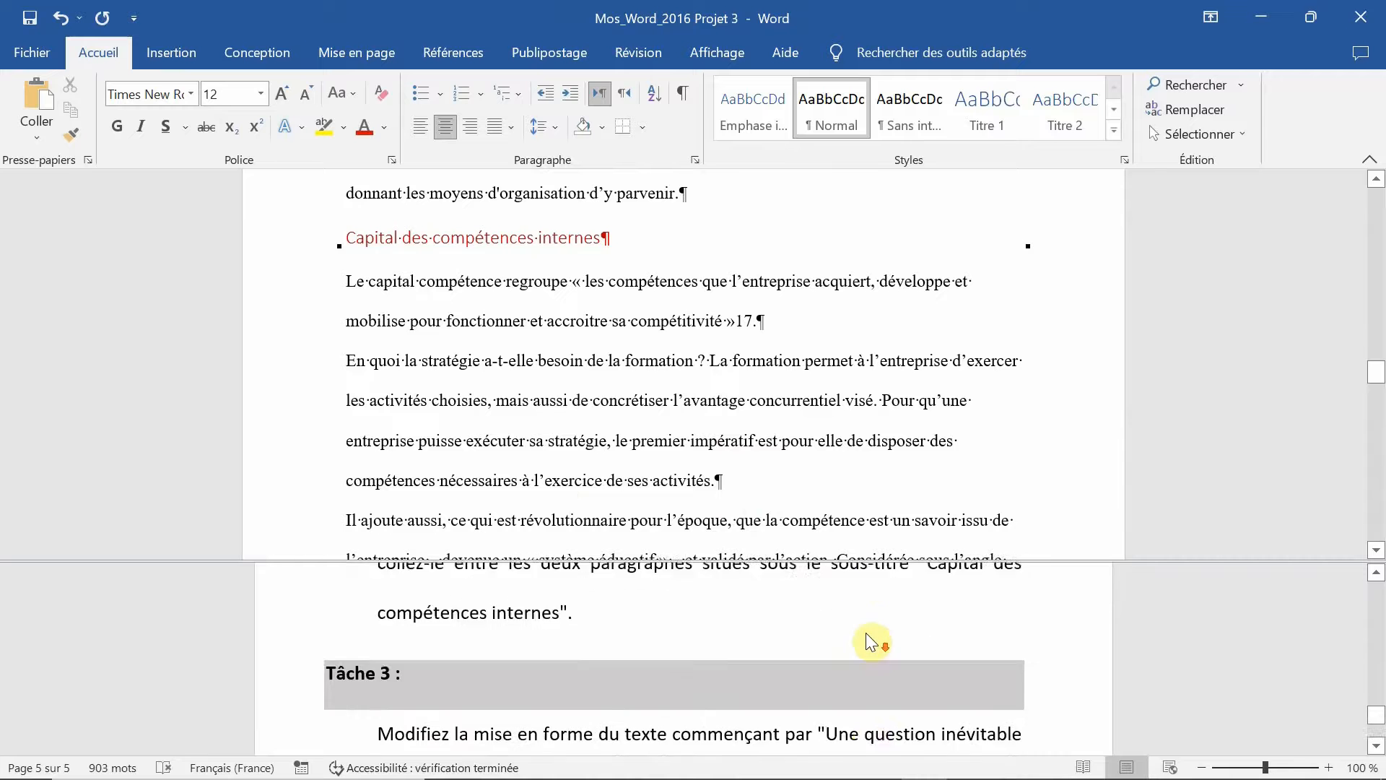
scroll(864, 633, down, 1)
scroll(865, 633, up, 1)
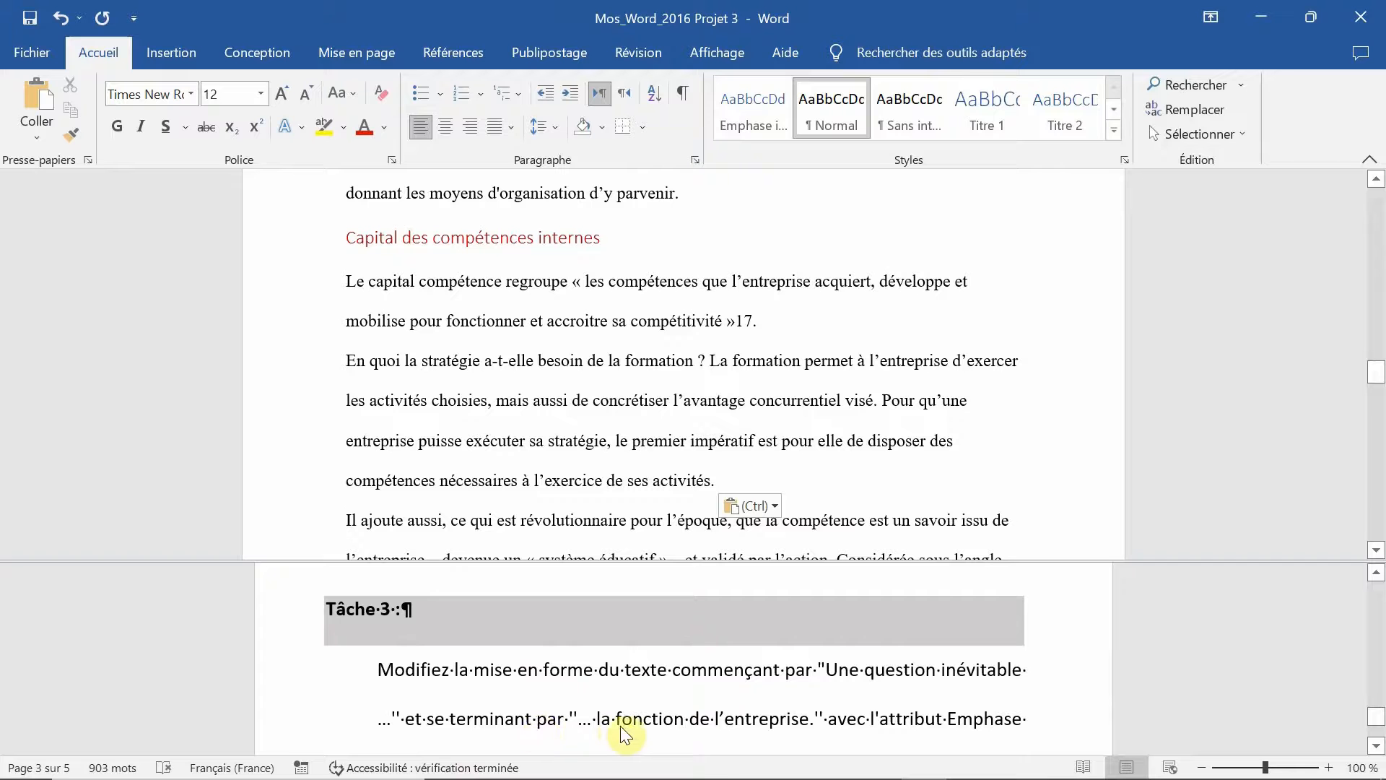
scroll(789, 694, down, 1)
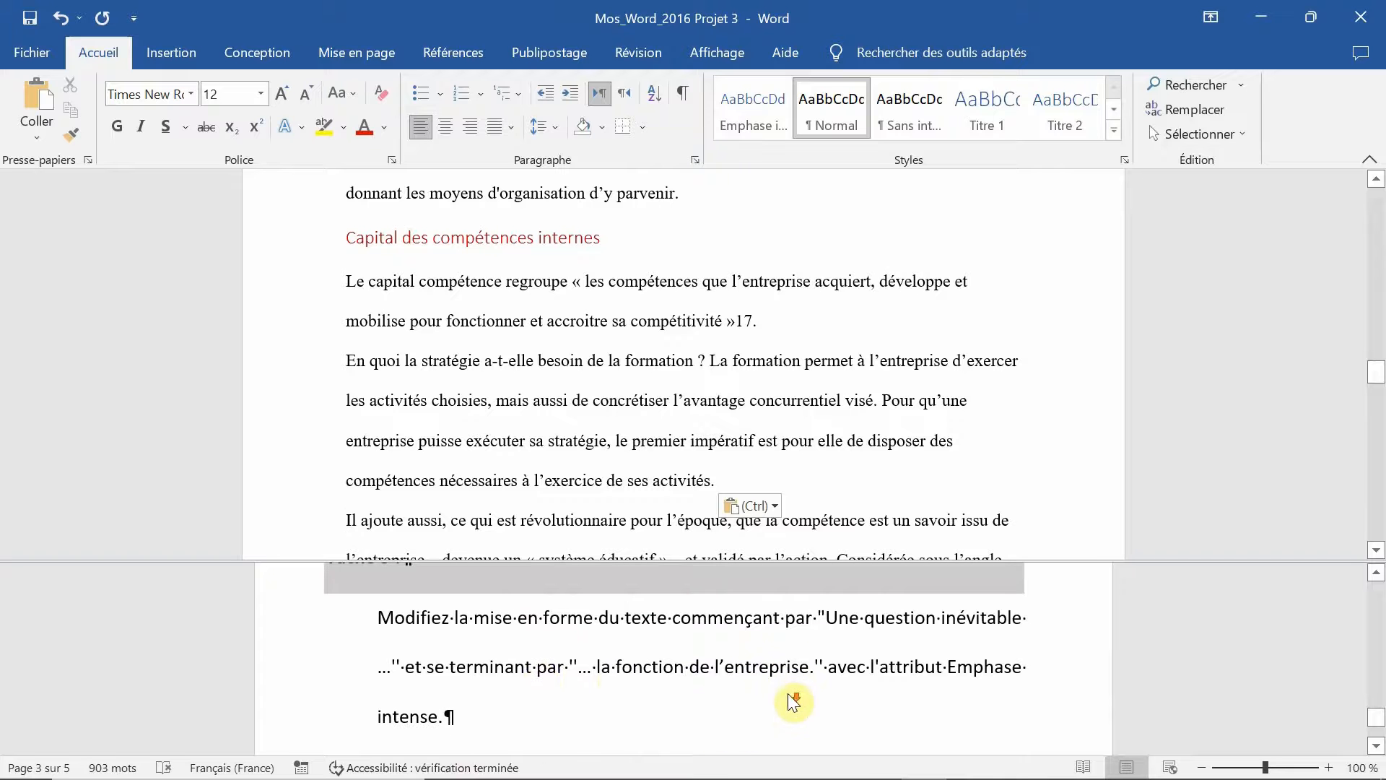
- Copy the phrase "Une question inévitable" from the Tâche 3 instructions and return the cursor to the document text in the upper pane
click(652, 684)
click(833, 618)
drag(823, 608, 965, 618)
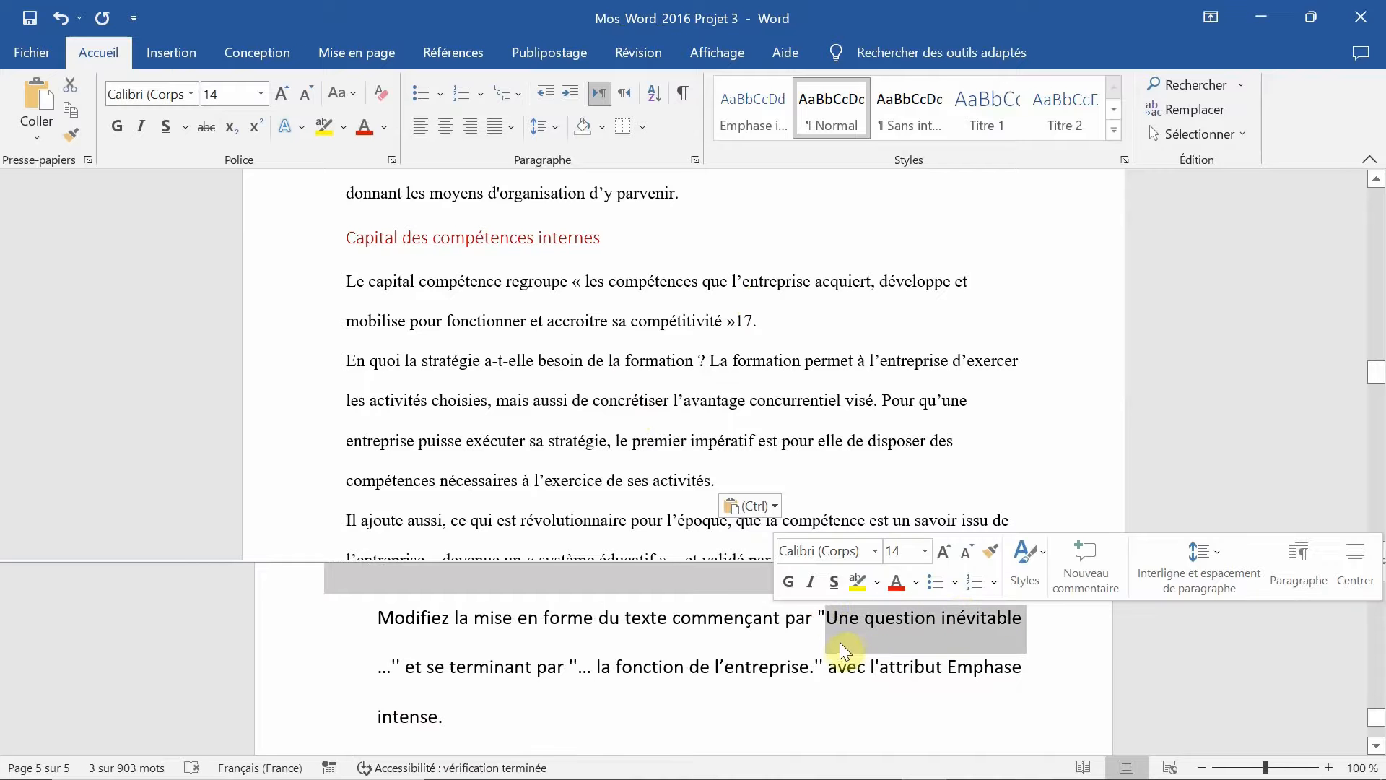
key(ctrl+c)
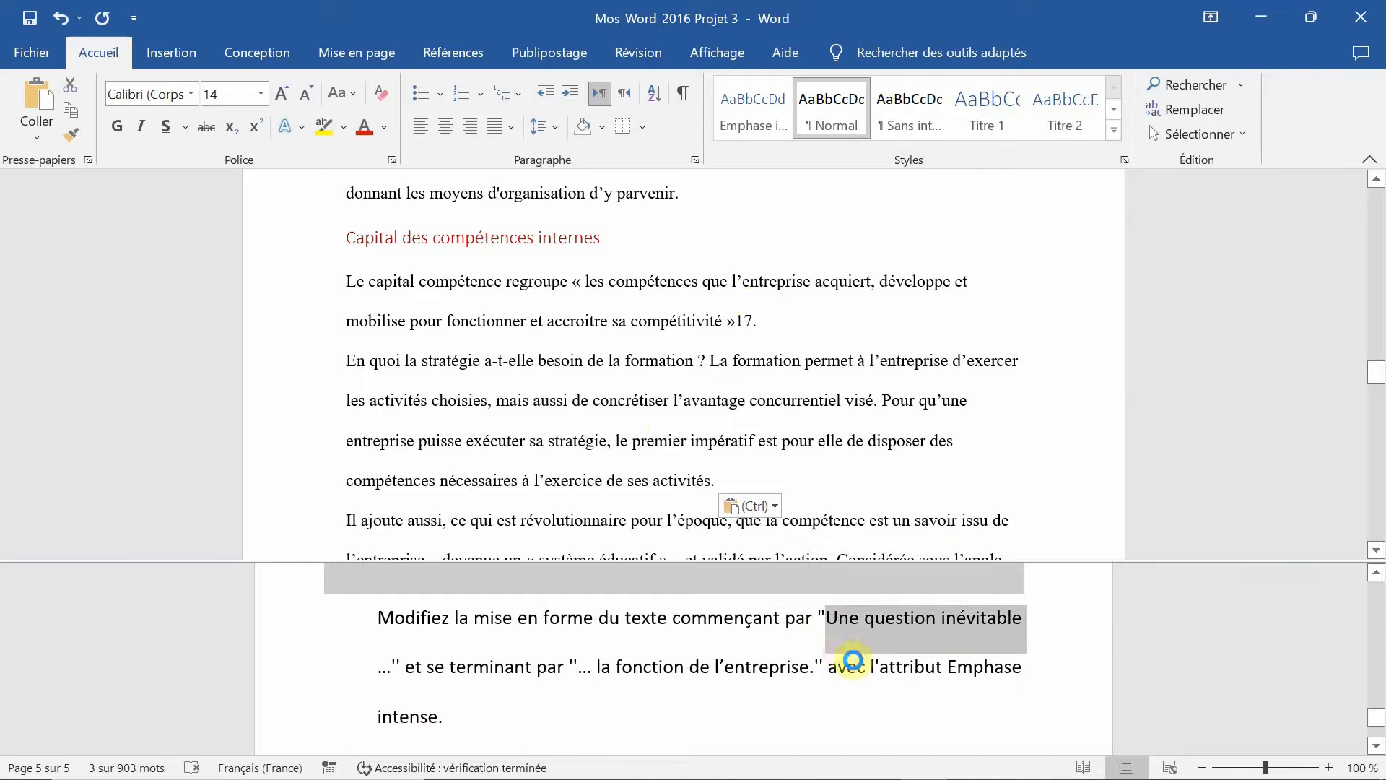
click(606, 359)
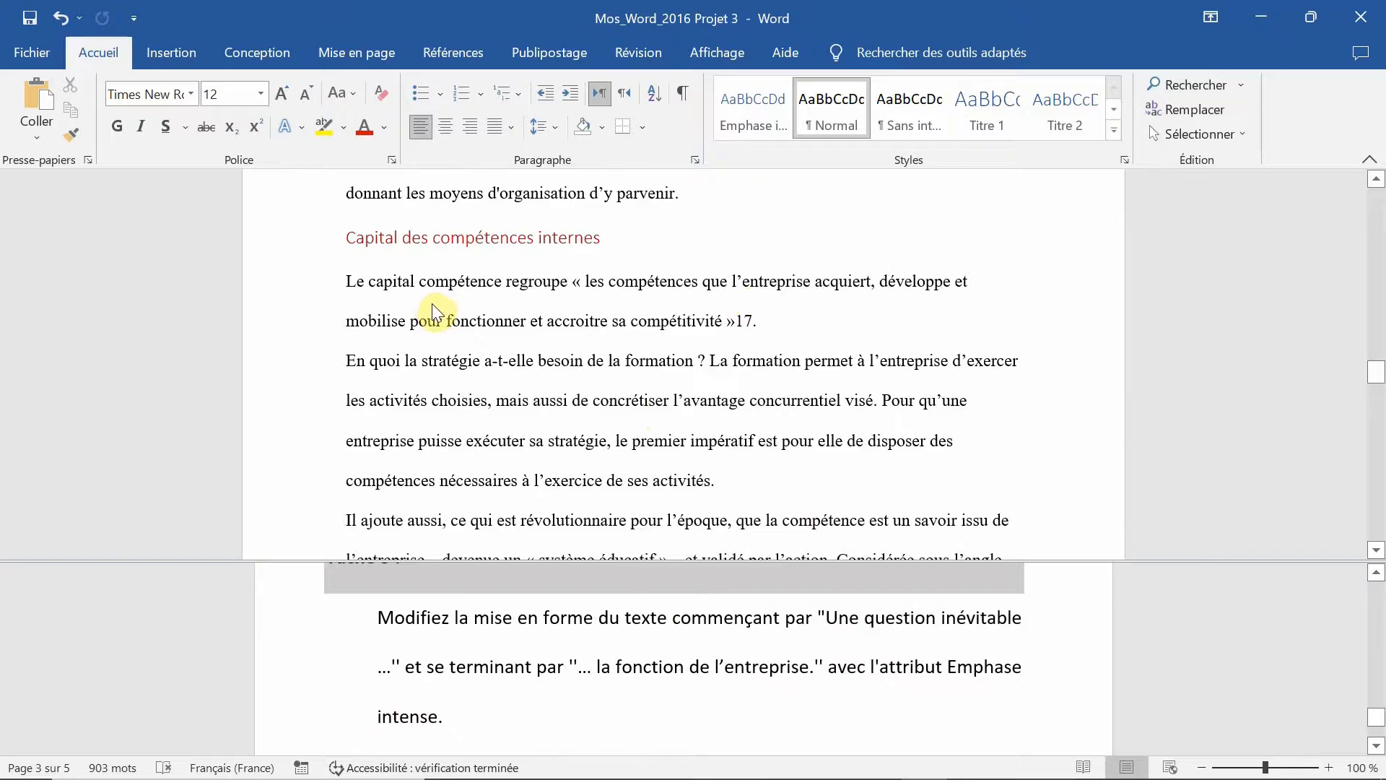
- Search the document for "Une question inévitable" and go back through the upper pane towards its occurrence in the body text
key(ctrl+f)
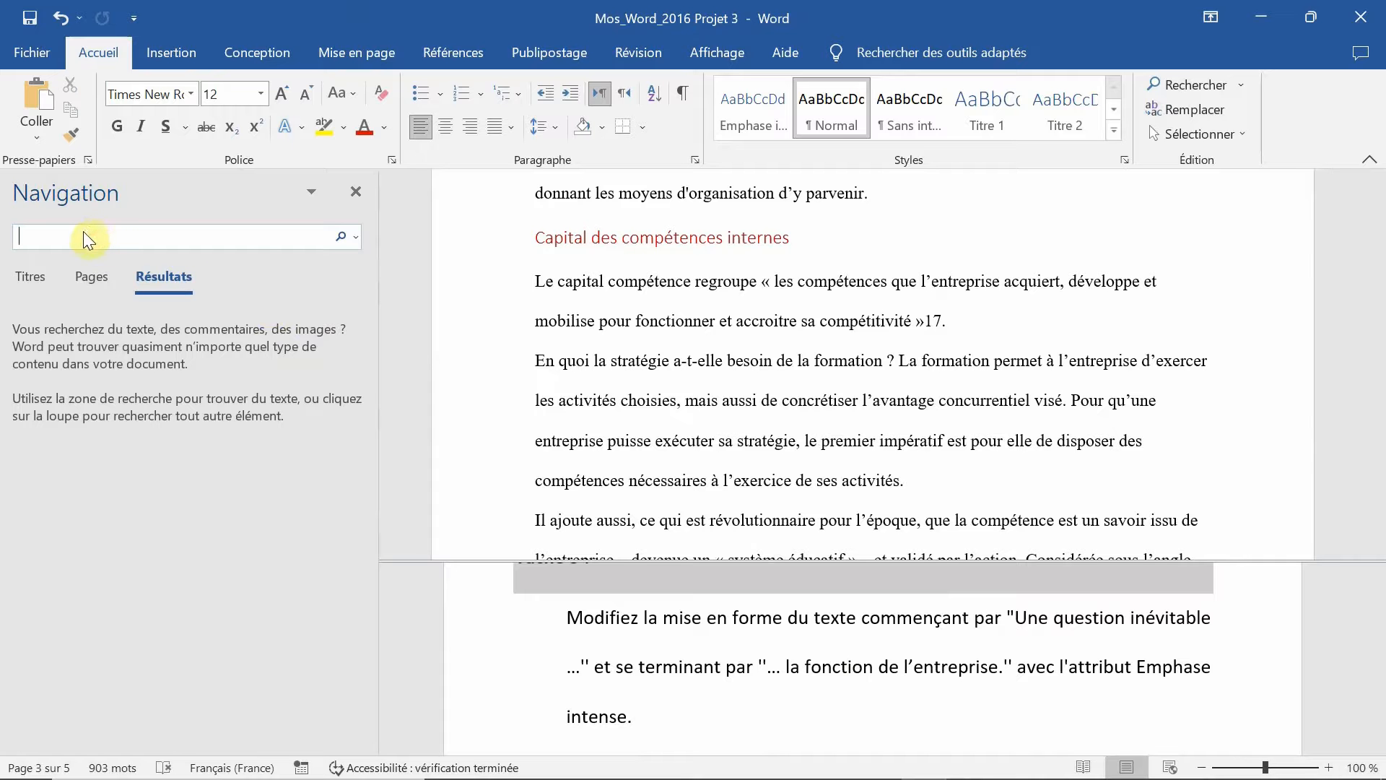
key(ctrl+v)
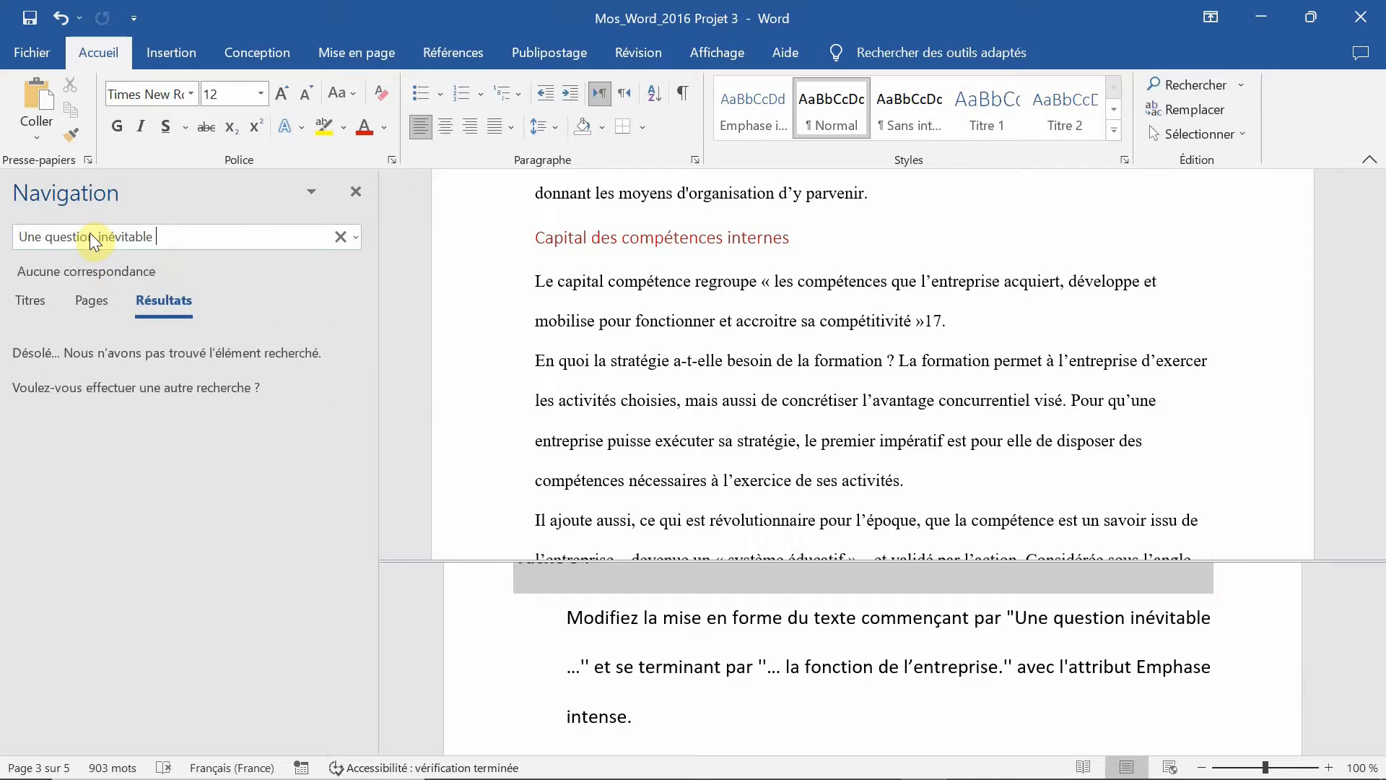
scroll(892, 307, up, 8)
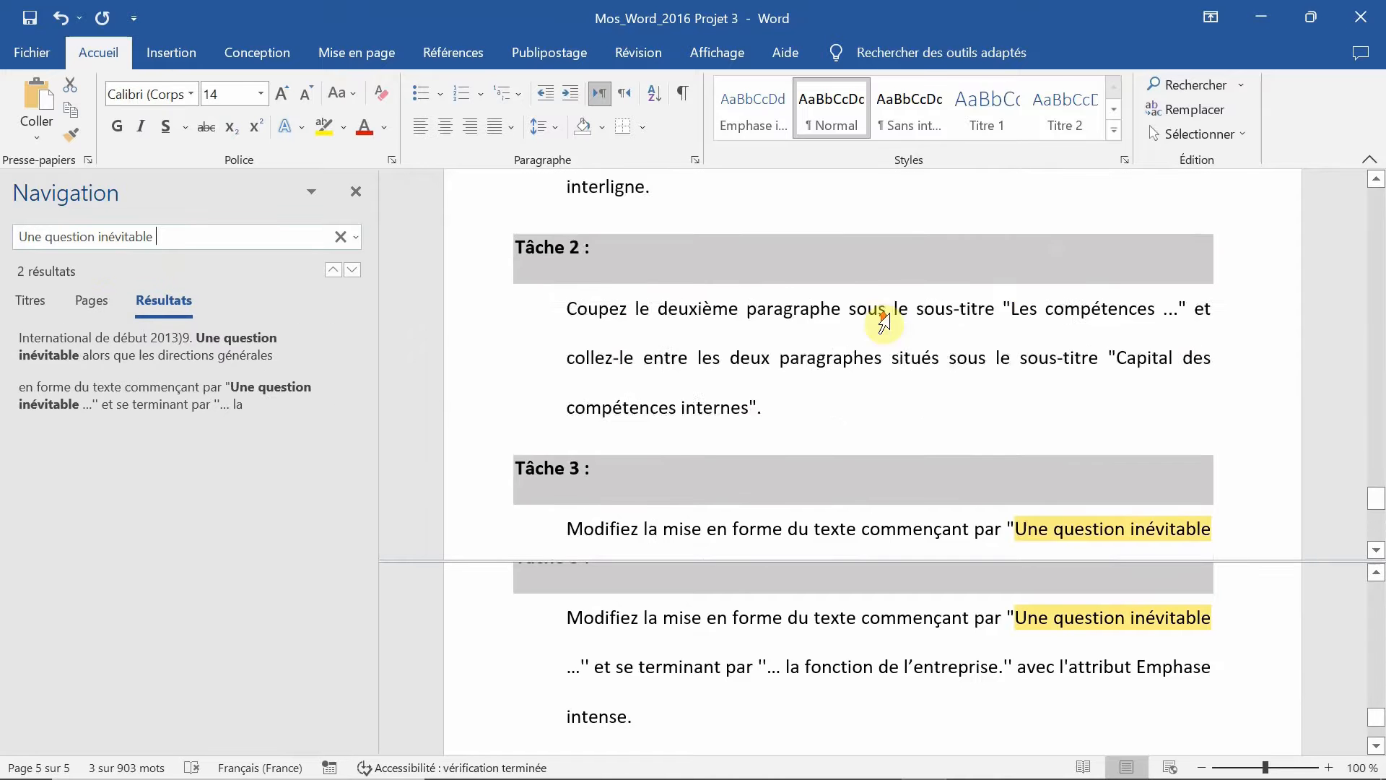
scroll(860, 331, up, 10)
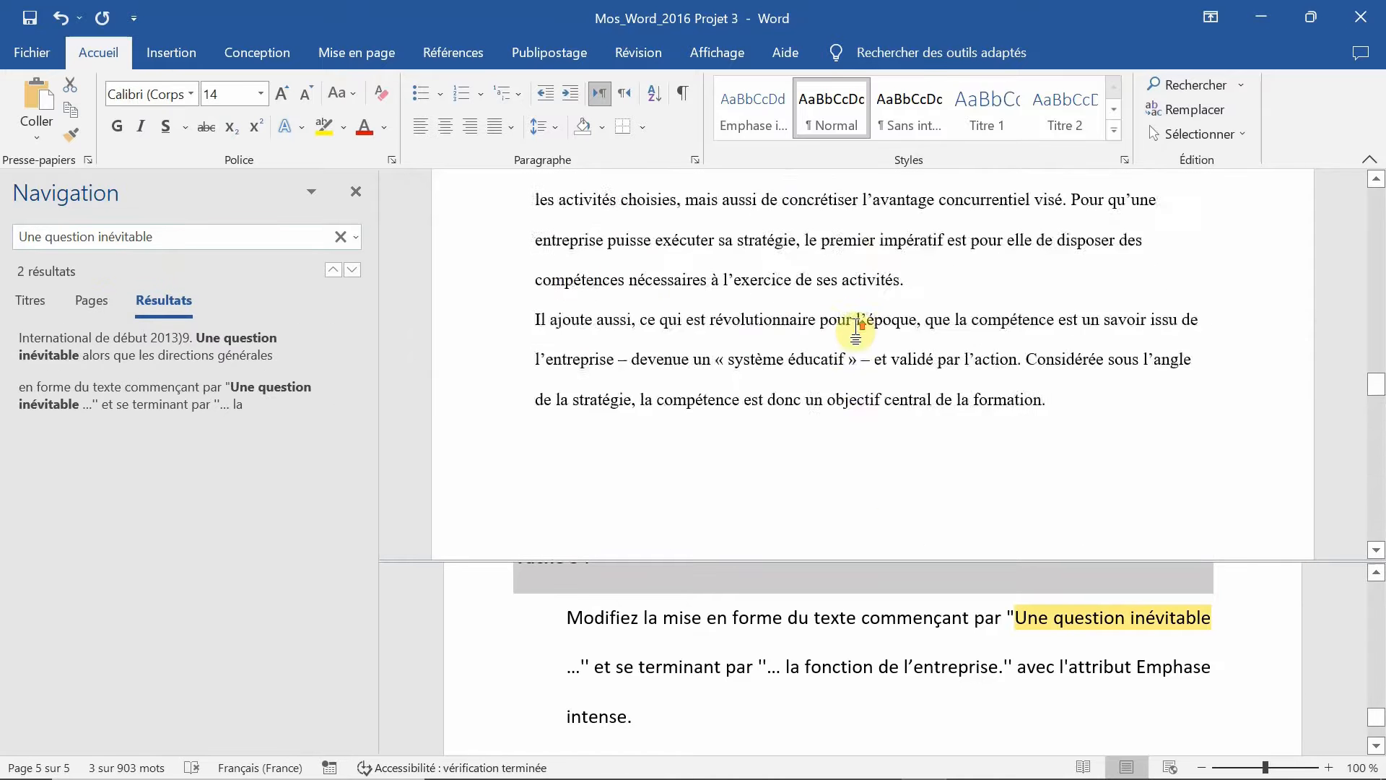
scroll(853, 328, up, 12)
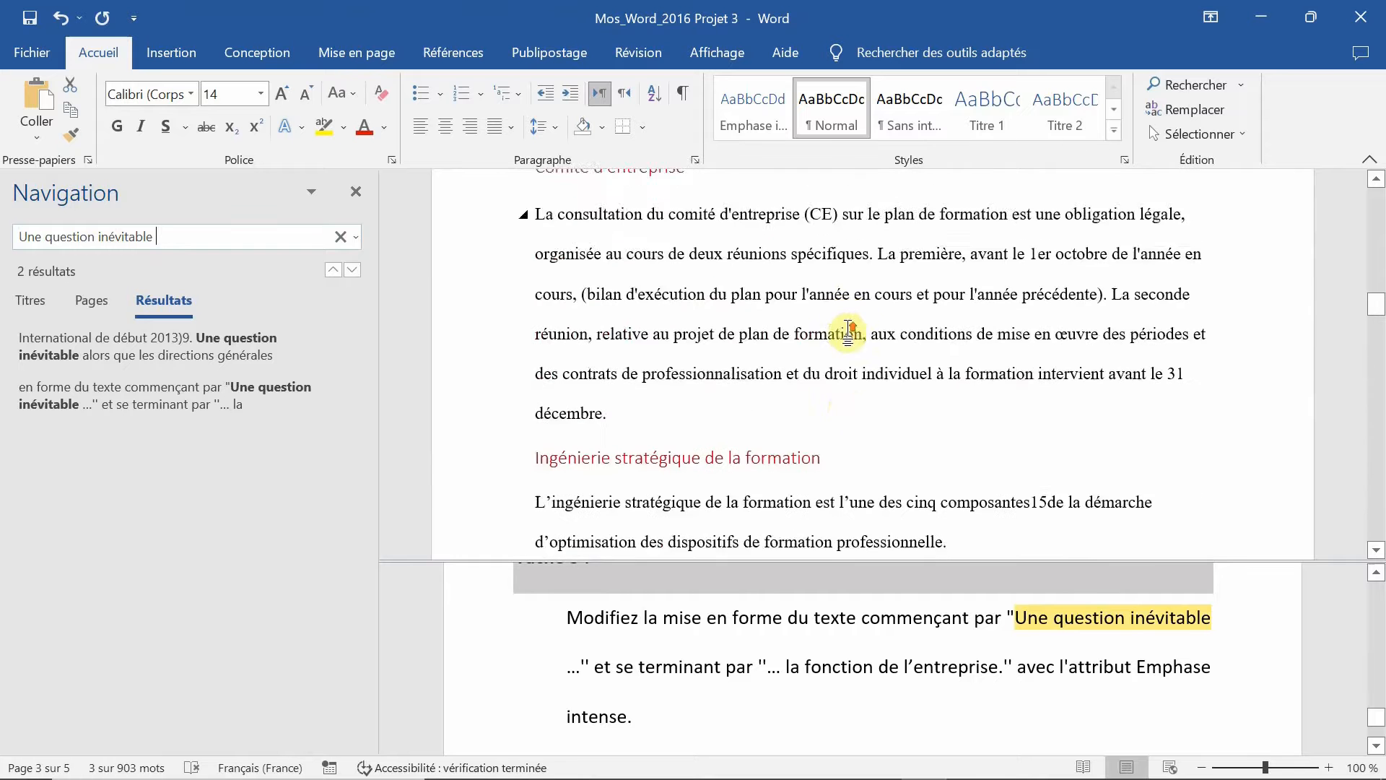
scroll(842, 329, up, 12)
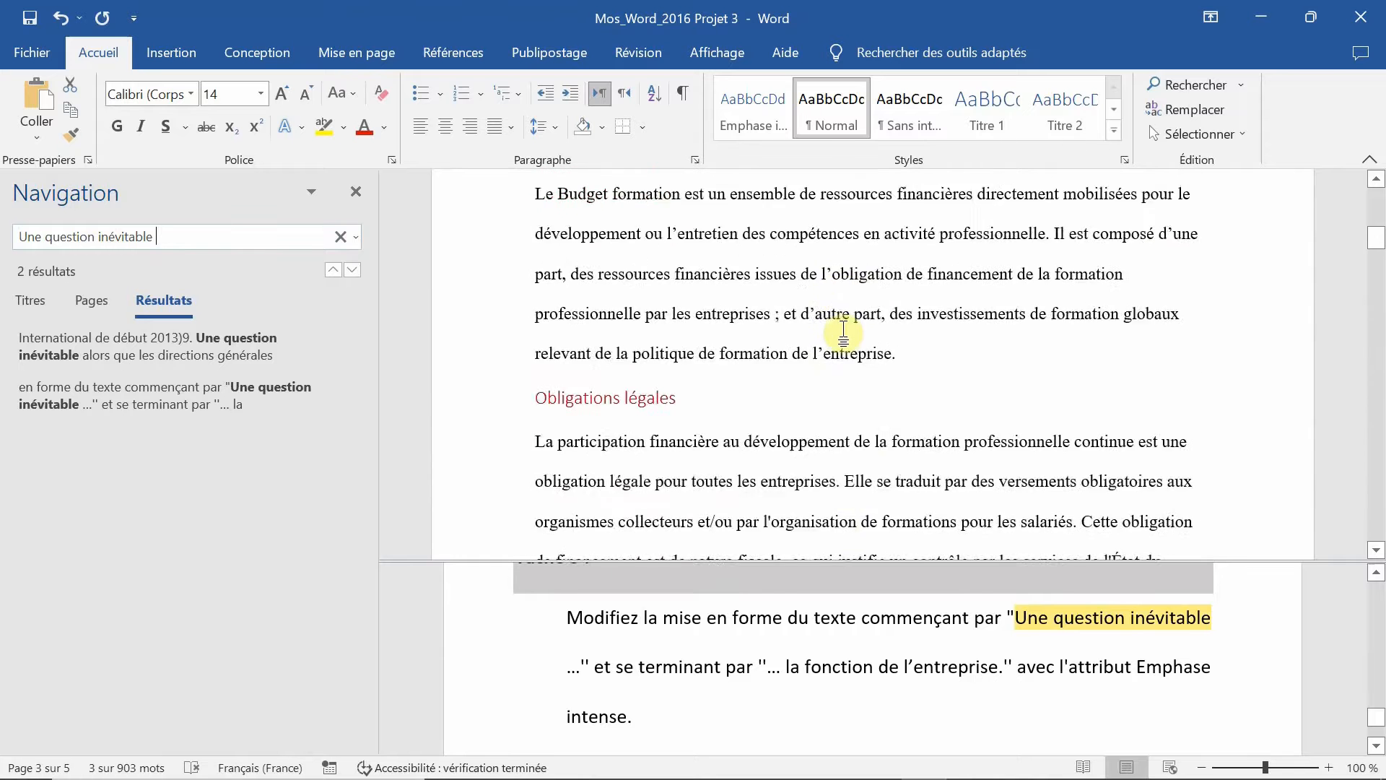
- Select the passage from "Une question inévitable" through "la fonction de l'entreprise" in the body text and close the search results
click(755, 298)
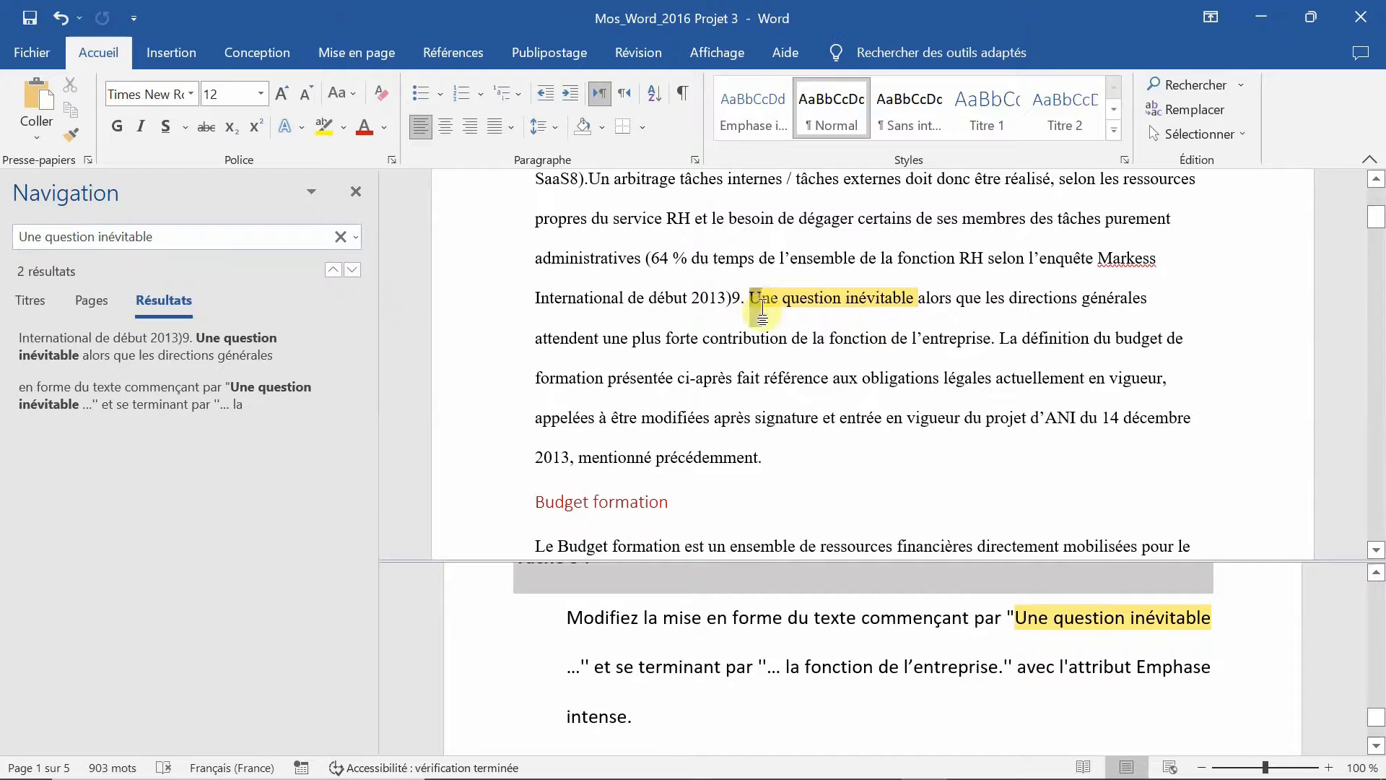
drag(755, 298, 948, 339)
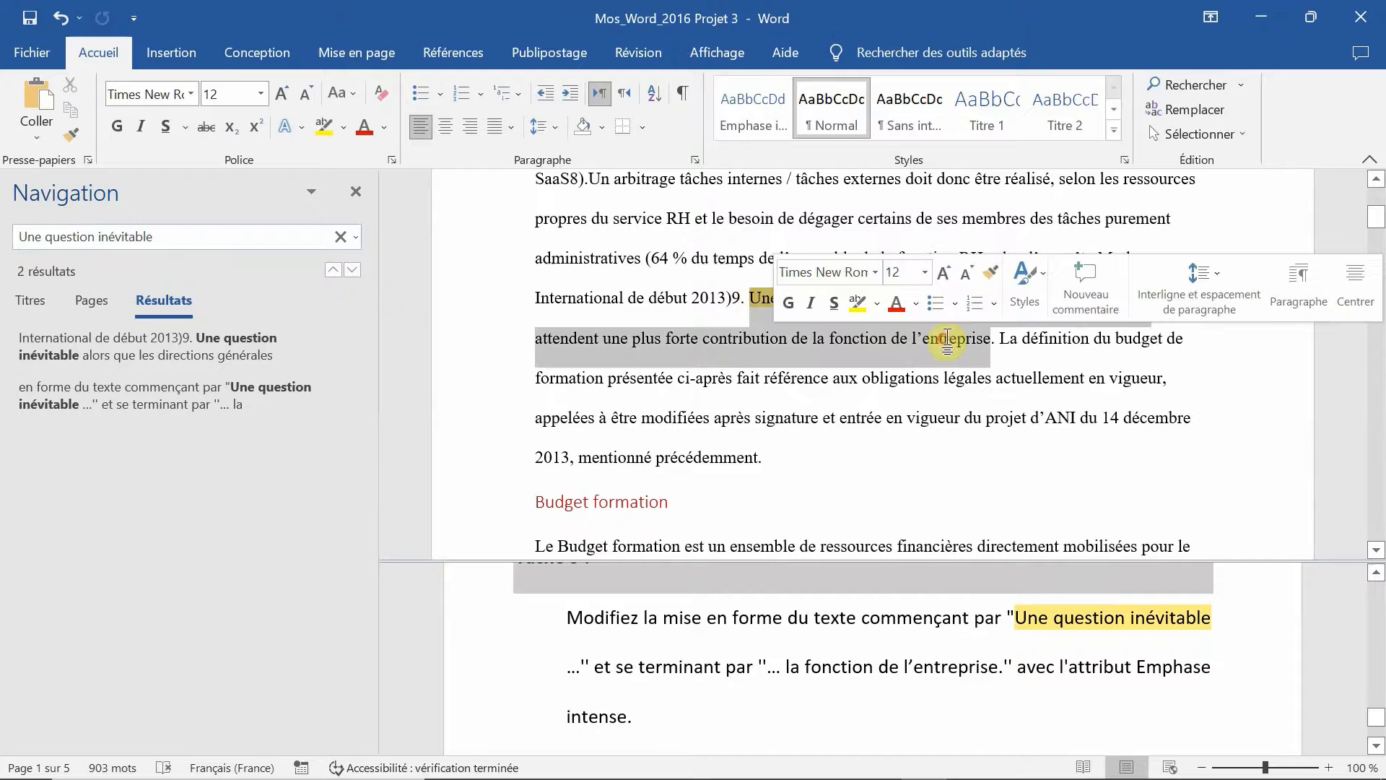
click(355, 190)
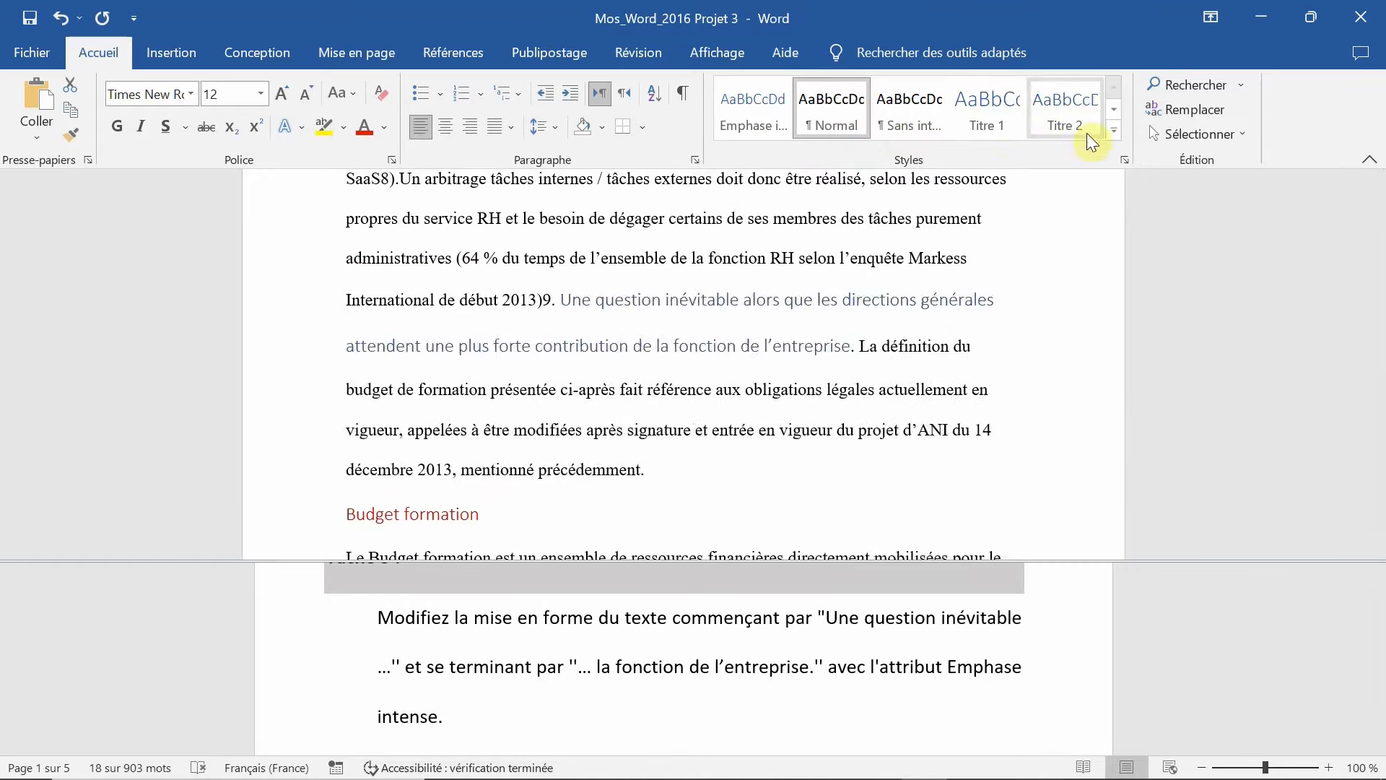
click(1114, 132)
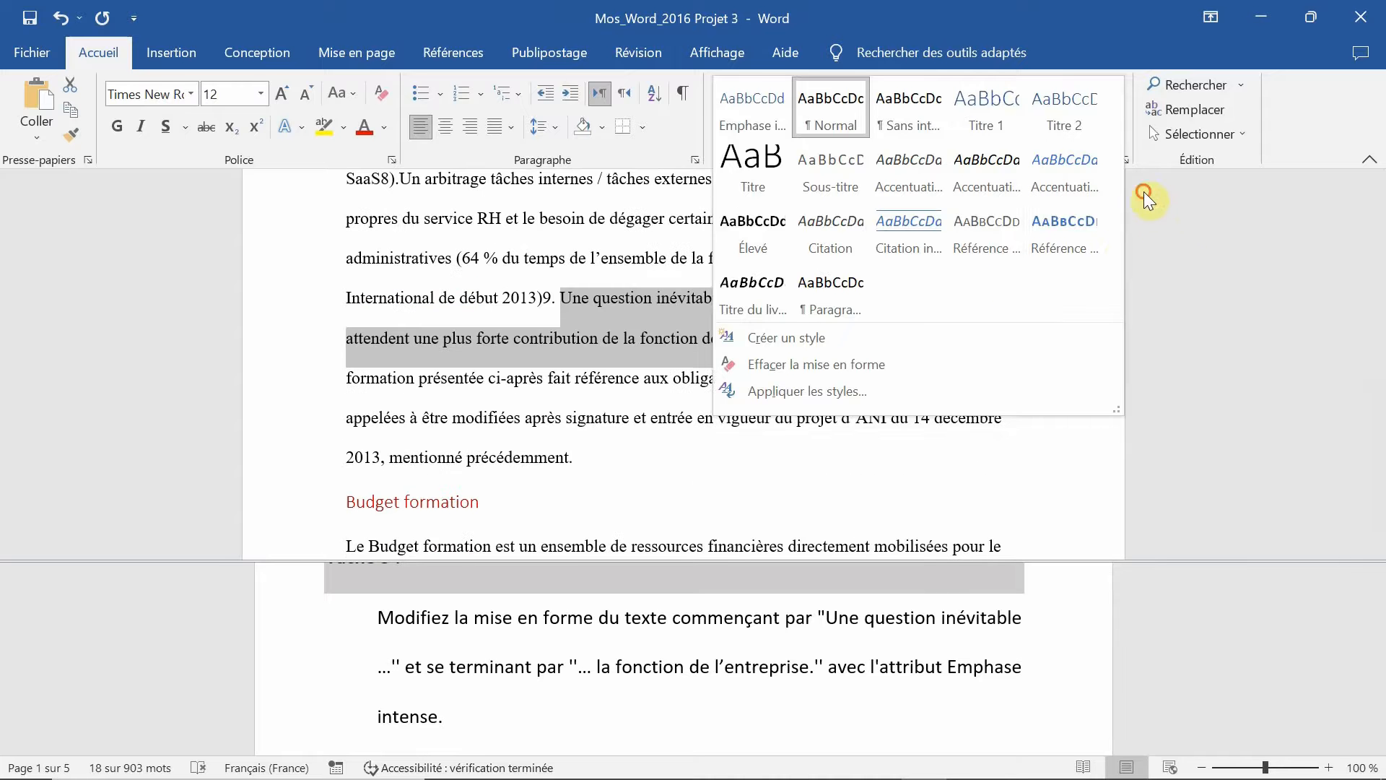
click(1123, 160)
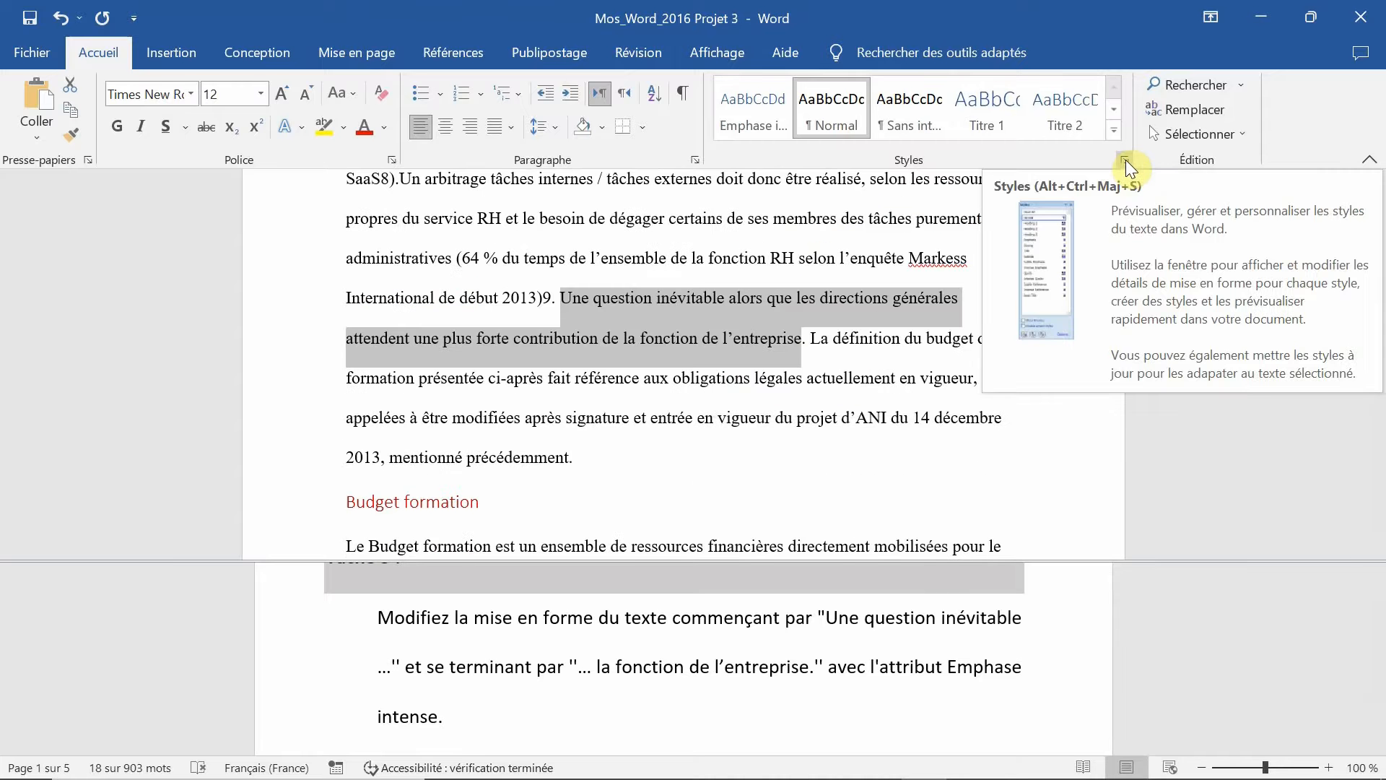
click(1125, 159)
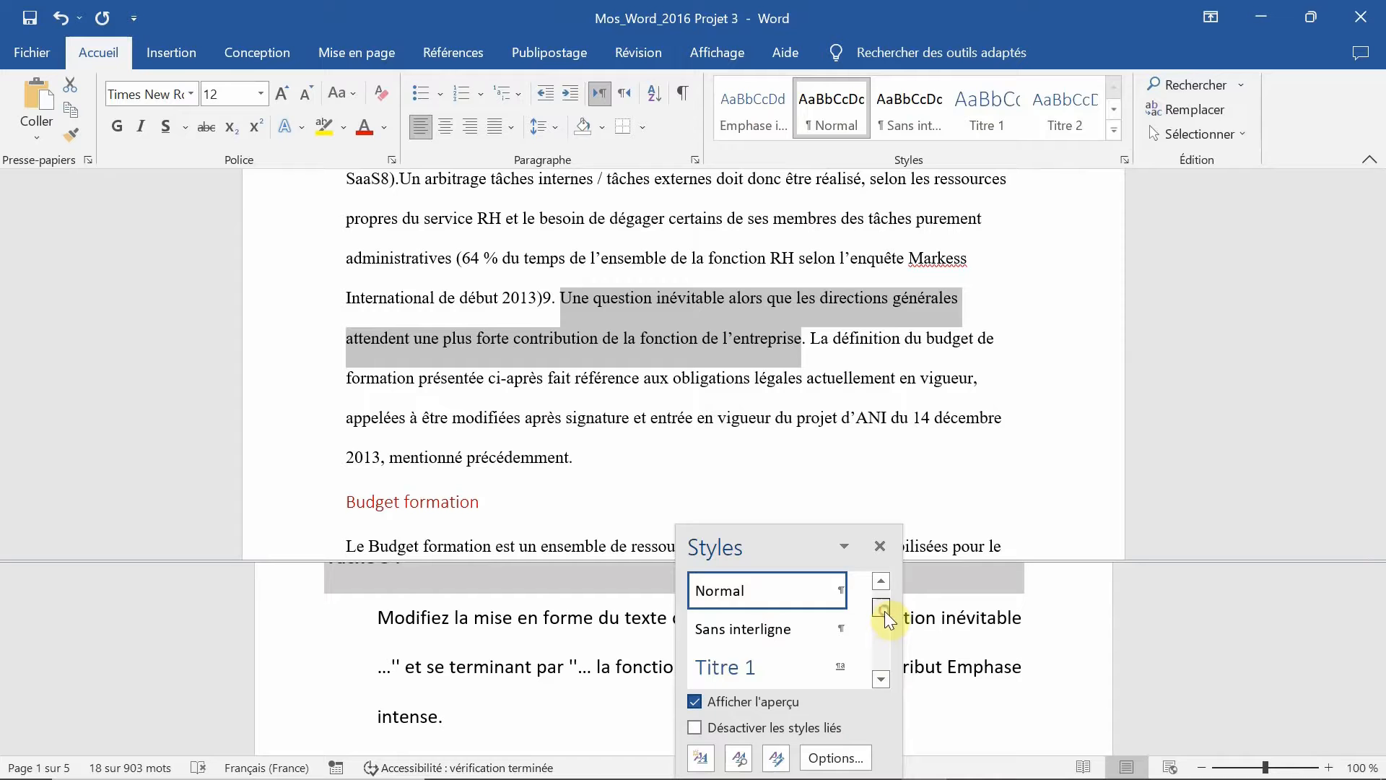
mouse_move(885, 611)
mouse_down()
mouse_move(885, 656)
mouse_move(885, 618)
mouse_up()
click(880, 546)
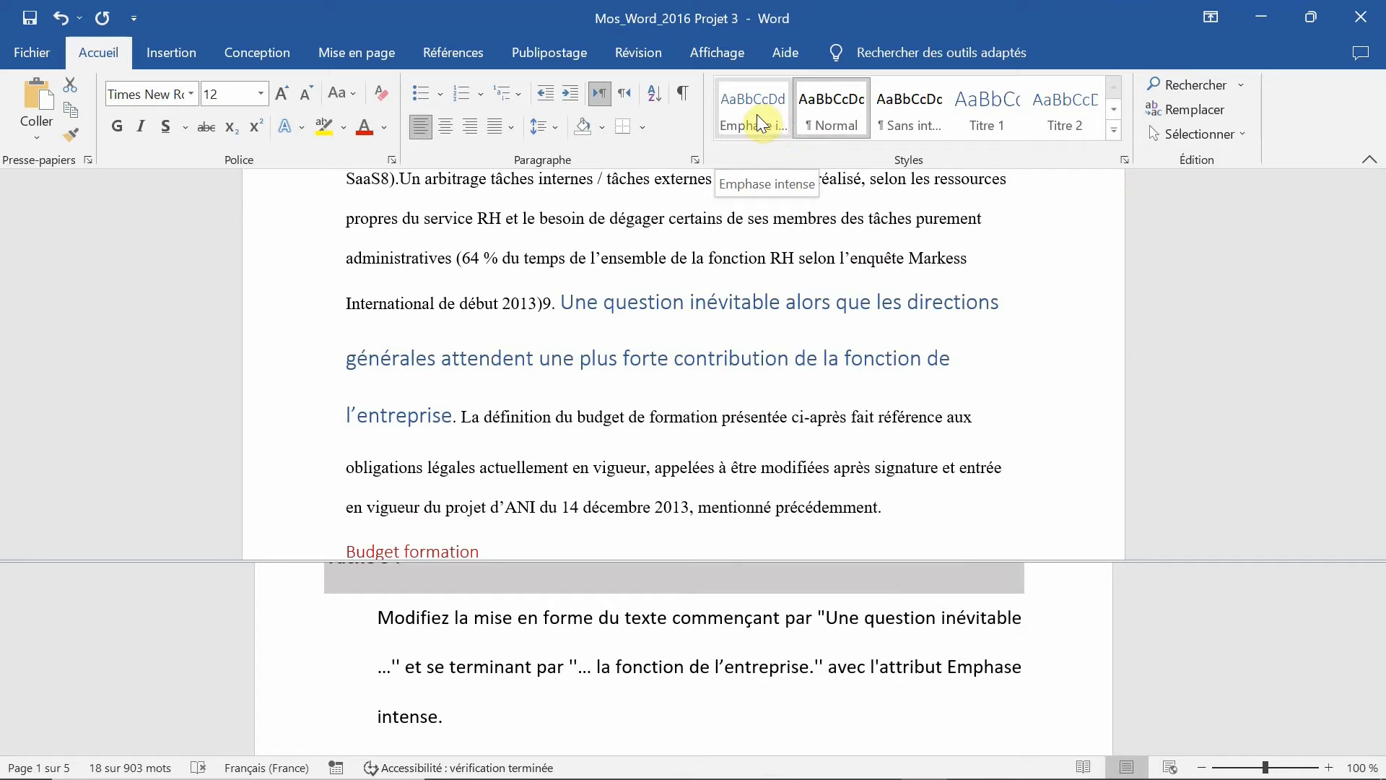
- Apply the Emphase intense style to the selected passage and bring the Tâche 4 instructions into view in the lower pane
click(757, 114)
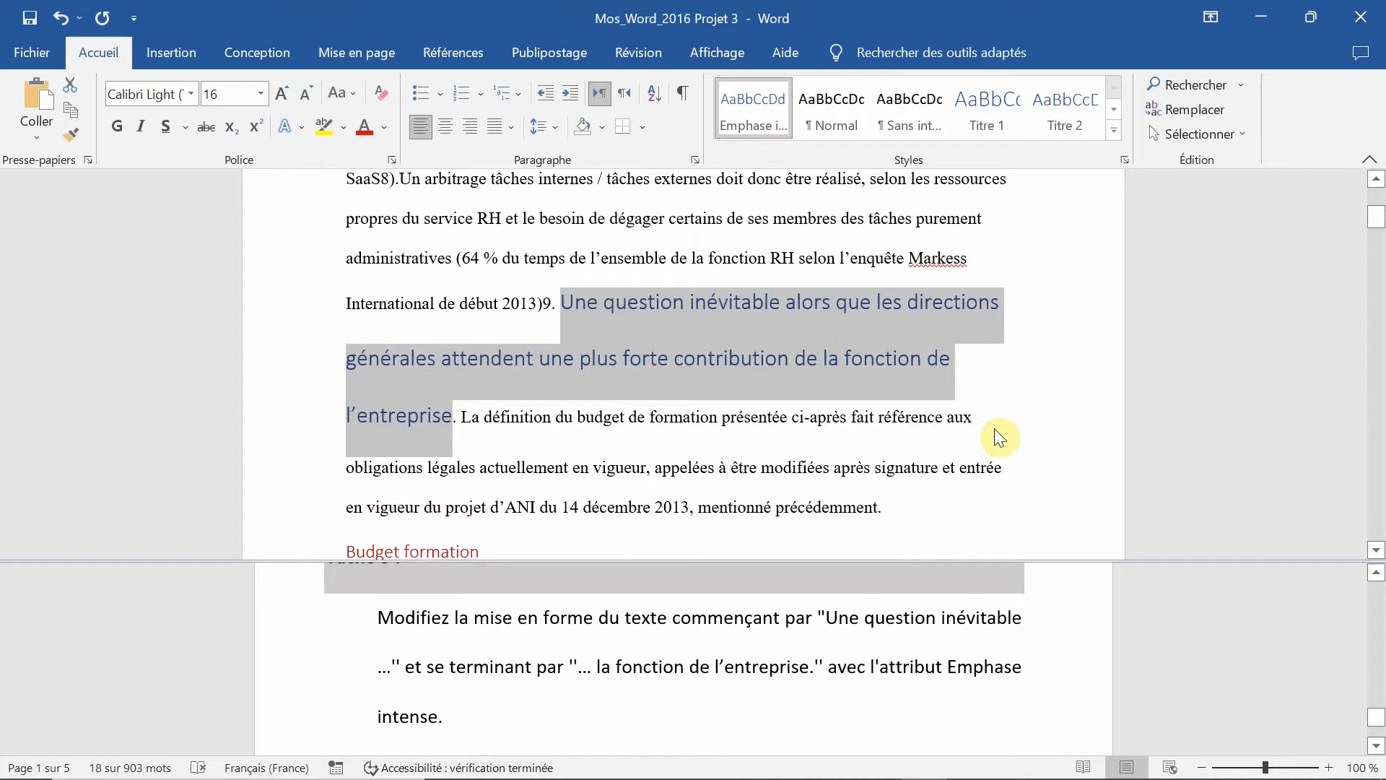
click(947, 640)
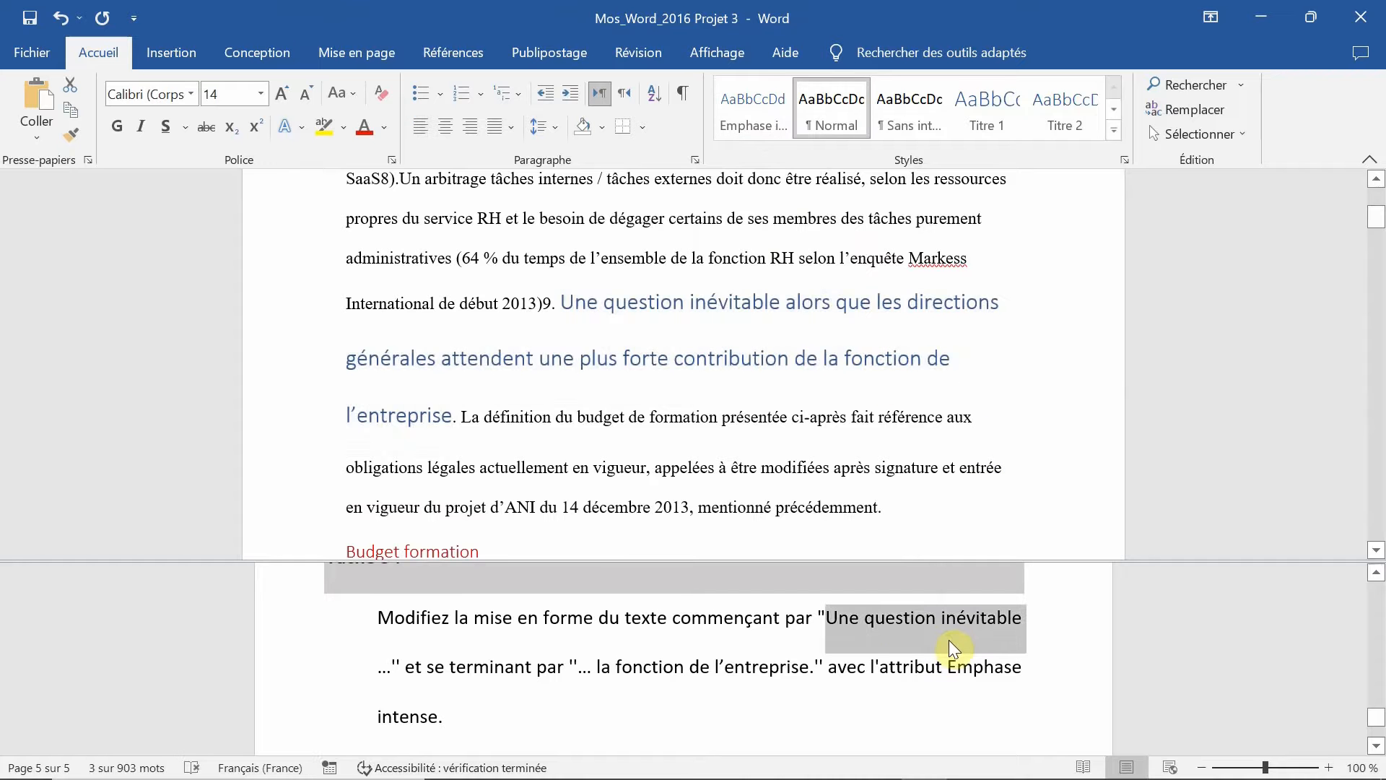
scroll(950, 640, down, 3)
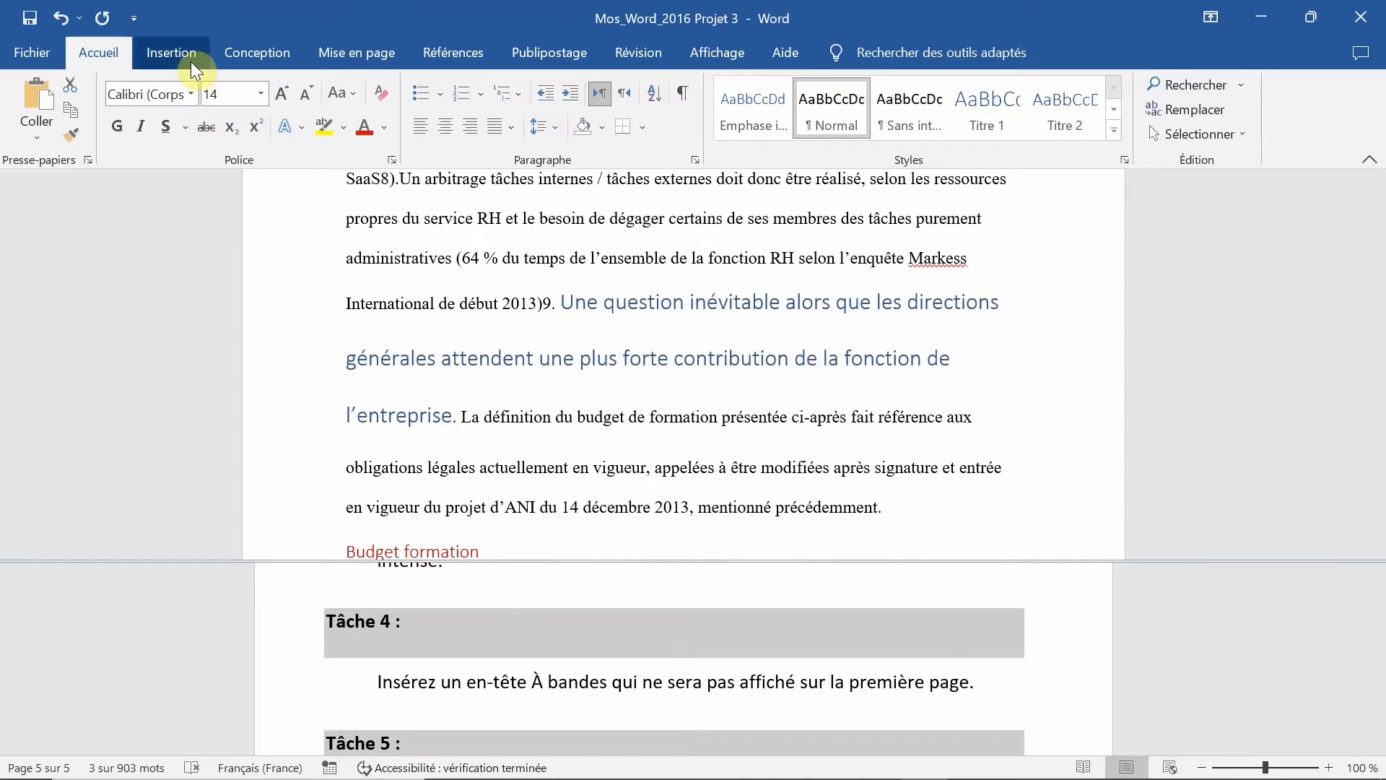
- Insert the À bandes header from the document text with Première page différente enabled, and return to the document body
click(371, 278)
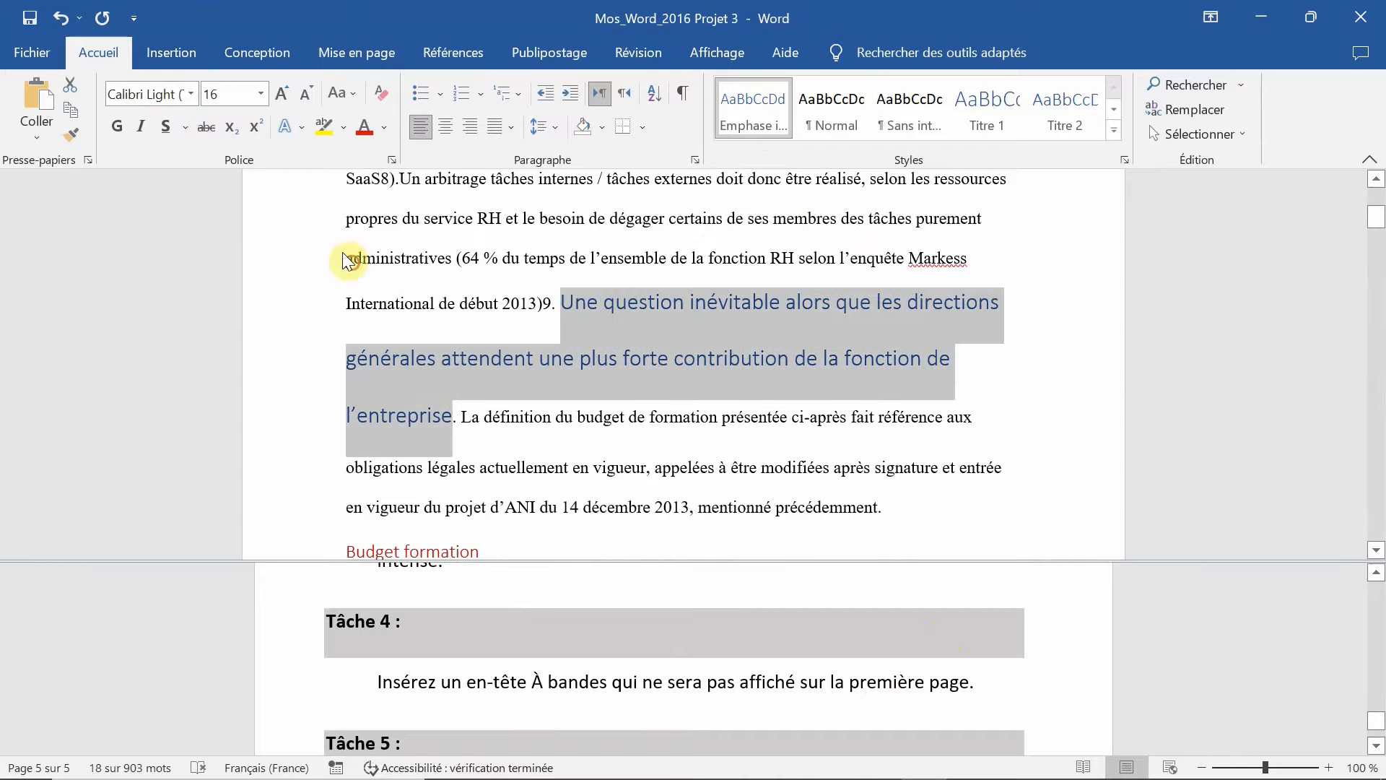
click(348, 260)
click(172, 51)
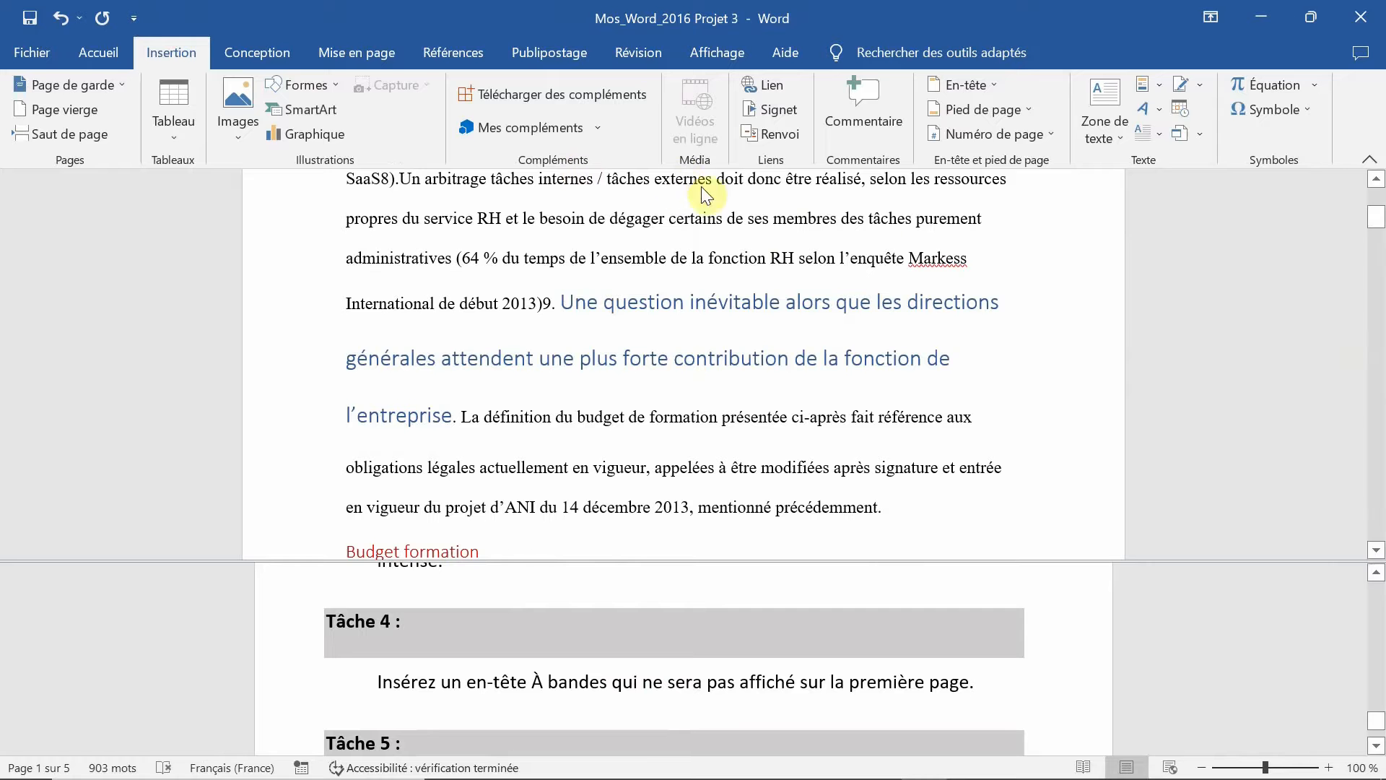
click(993, 88)
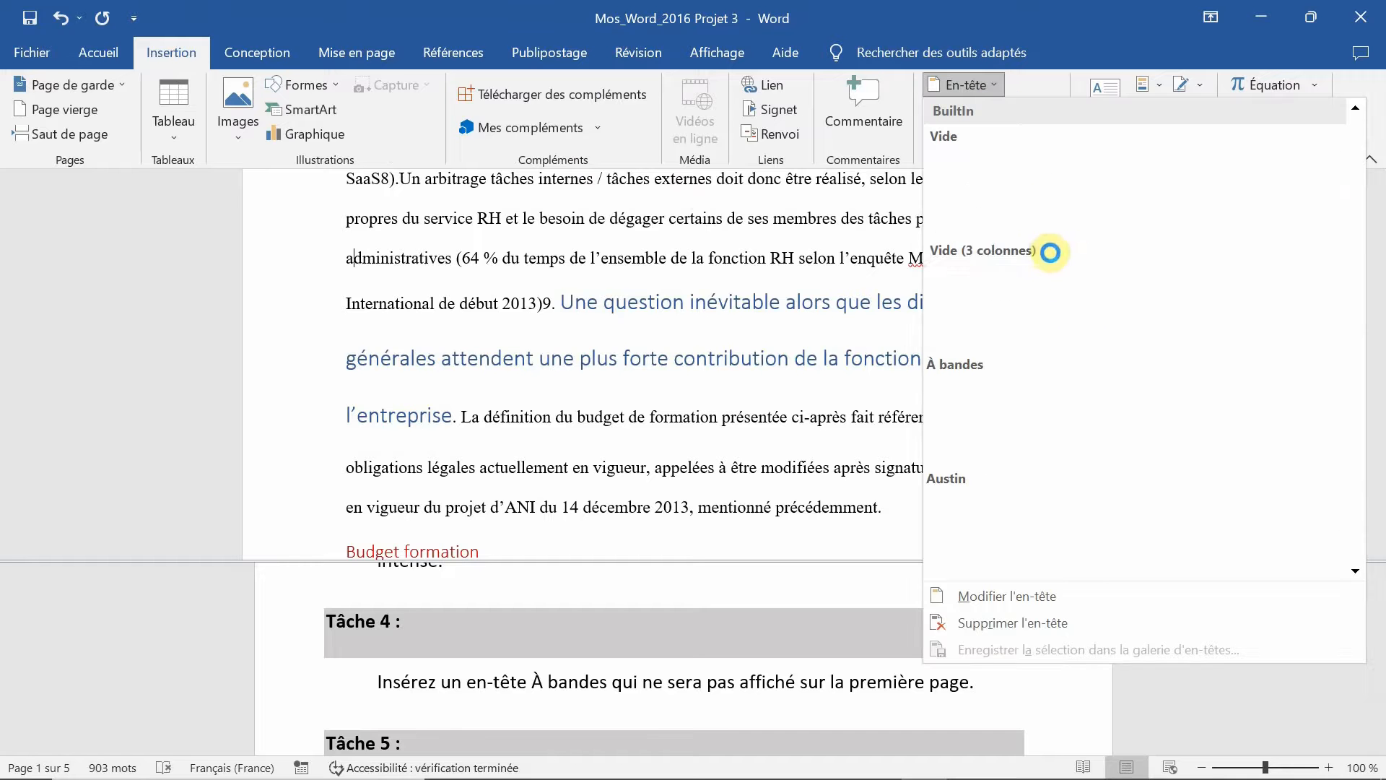
click(1063, 458)
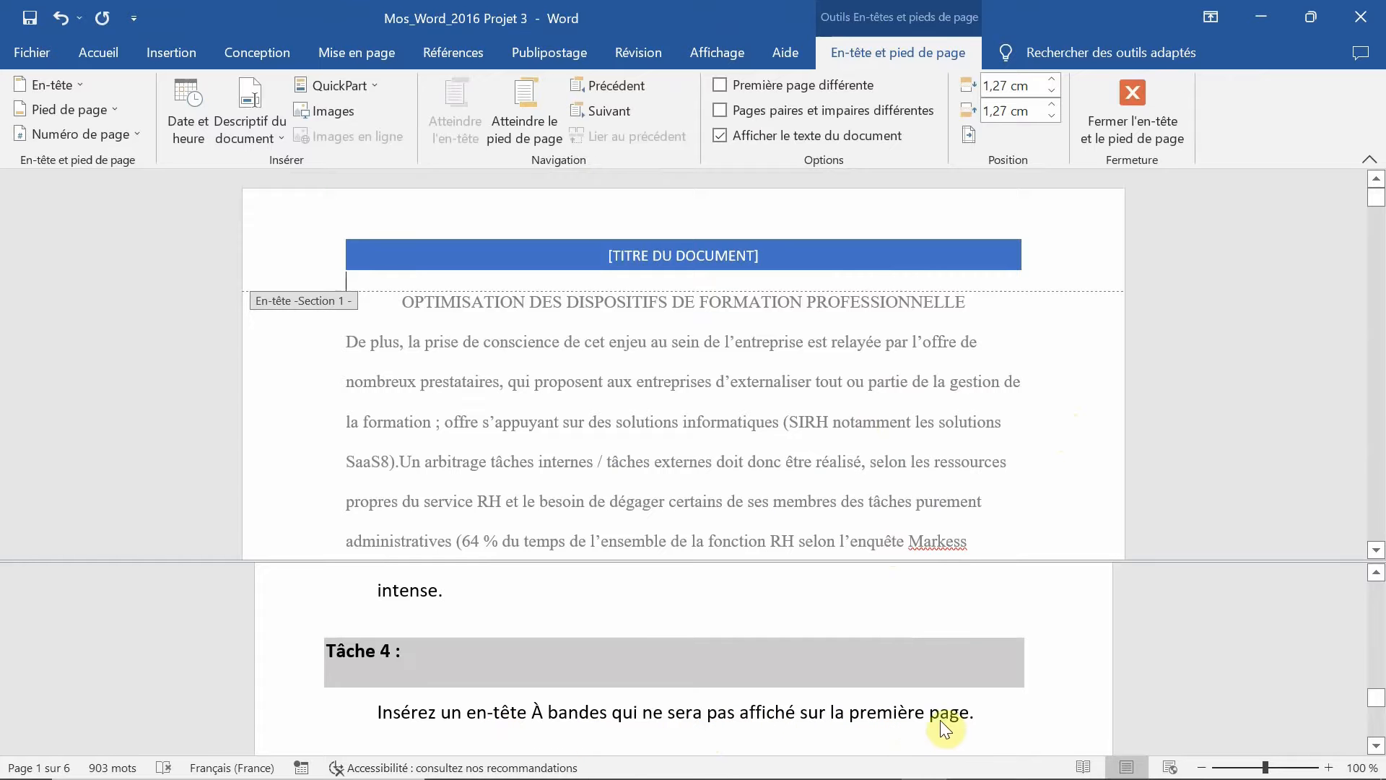
click(721, 85)
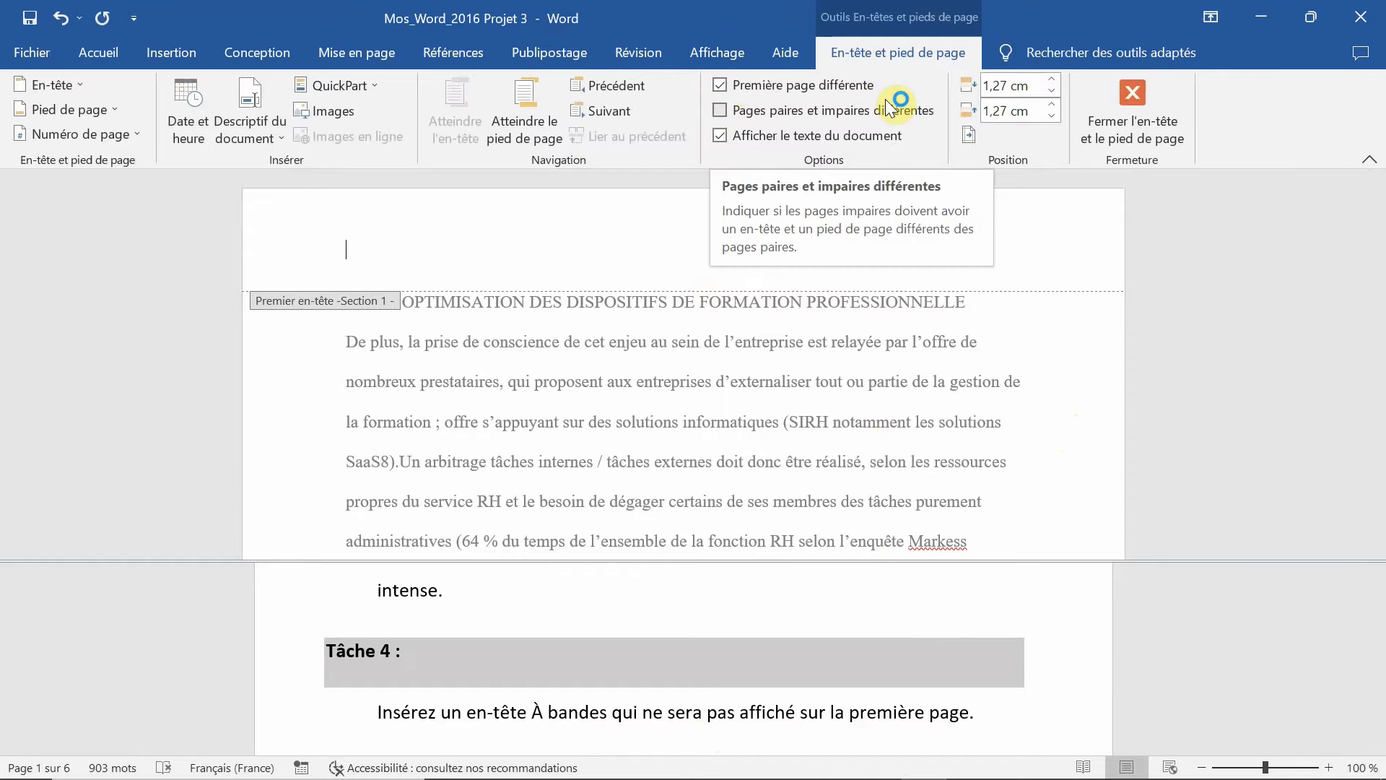
click(1154, 135)
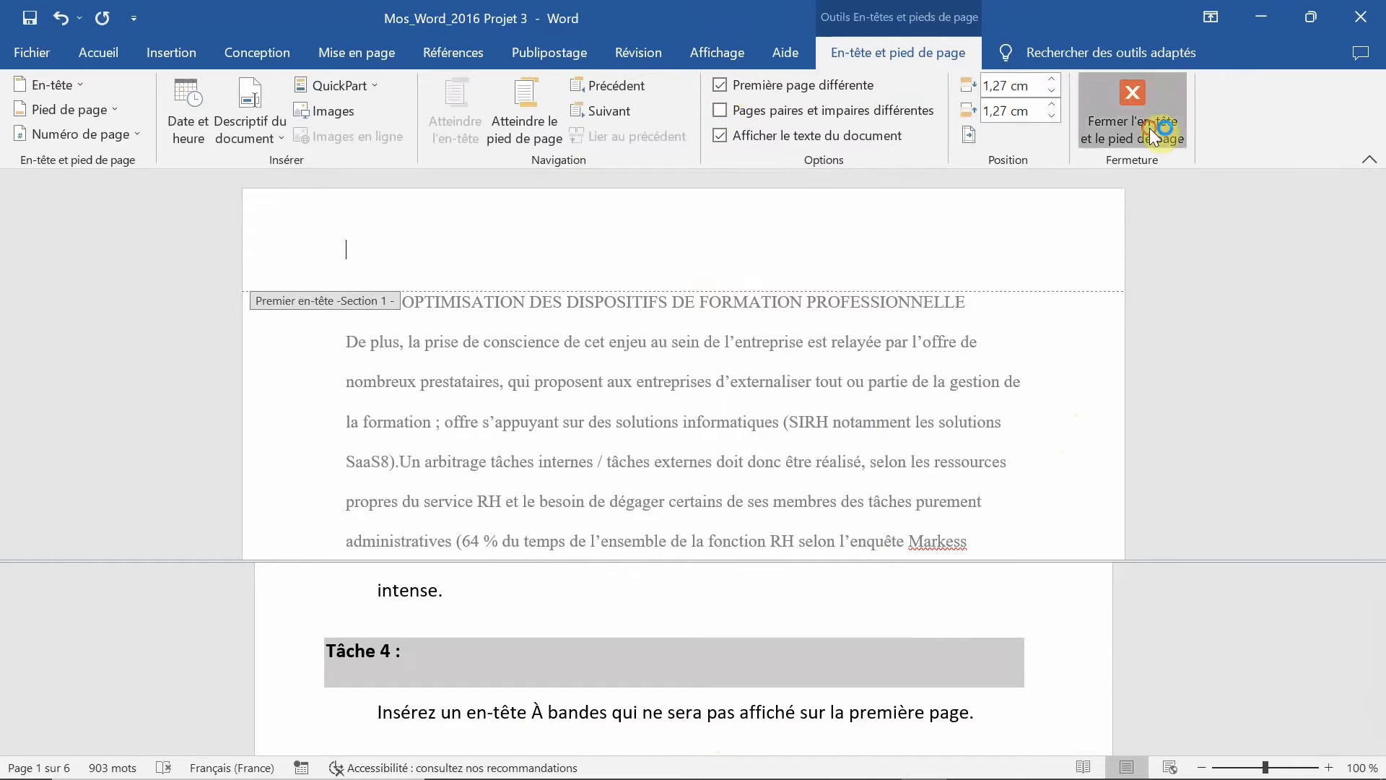
- Bring the Tâche 5 instructions into view in the lower pane and copy the bookmark name "BudgetFormation" from them
scroll(1065, 654, down, 2)
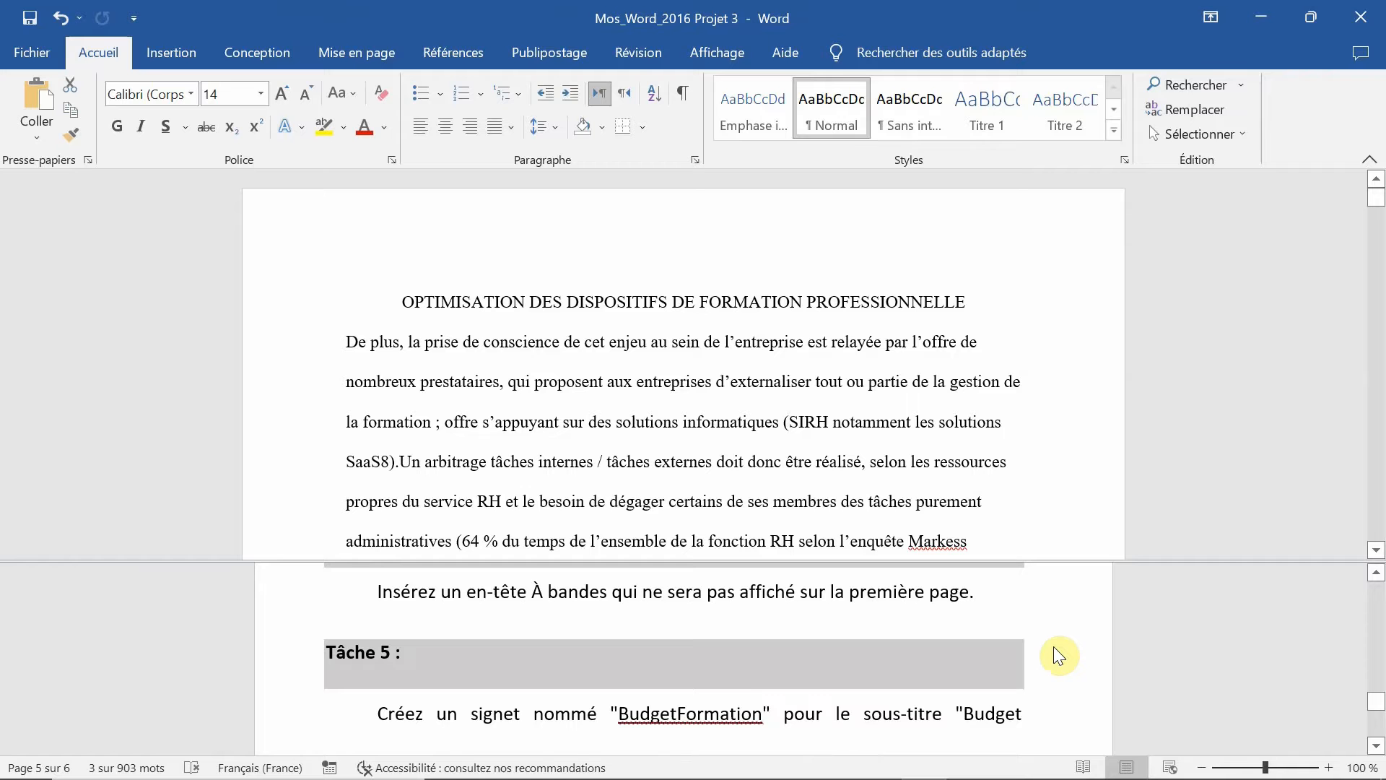
scroll(1054, 653, down, 1)
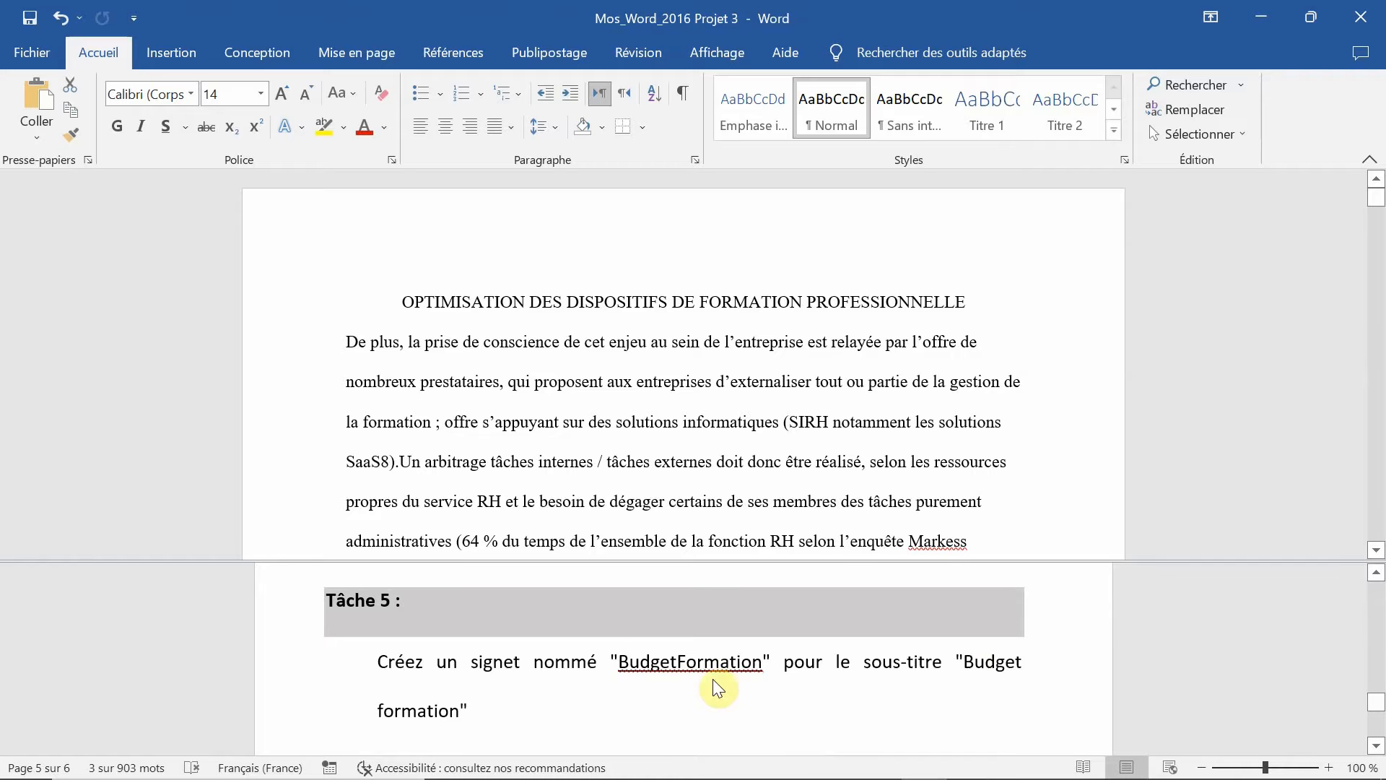
drag(616, 654, 758, 663)
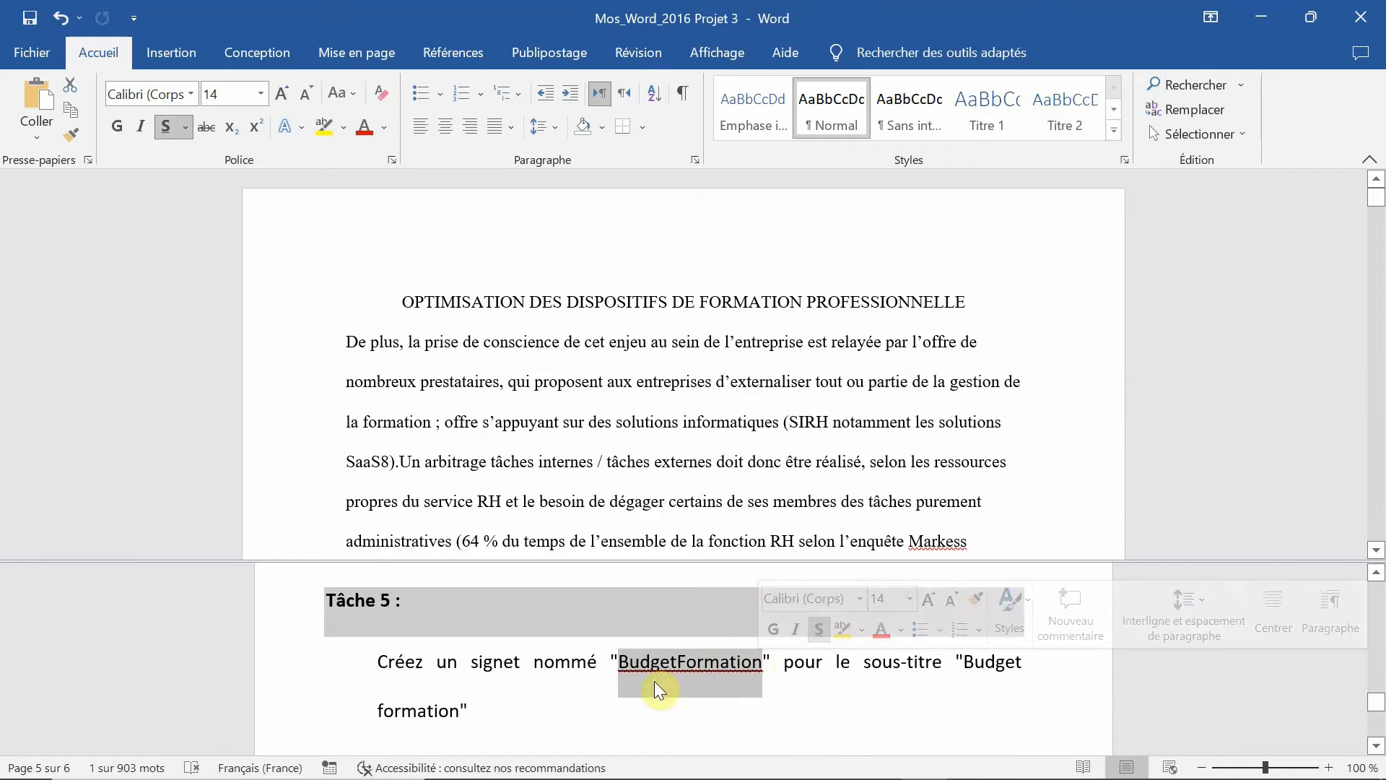
click(569, 686)
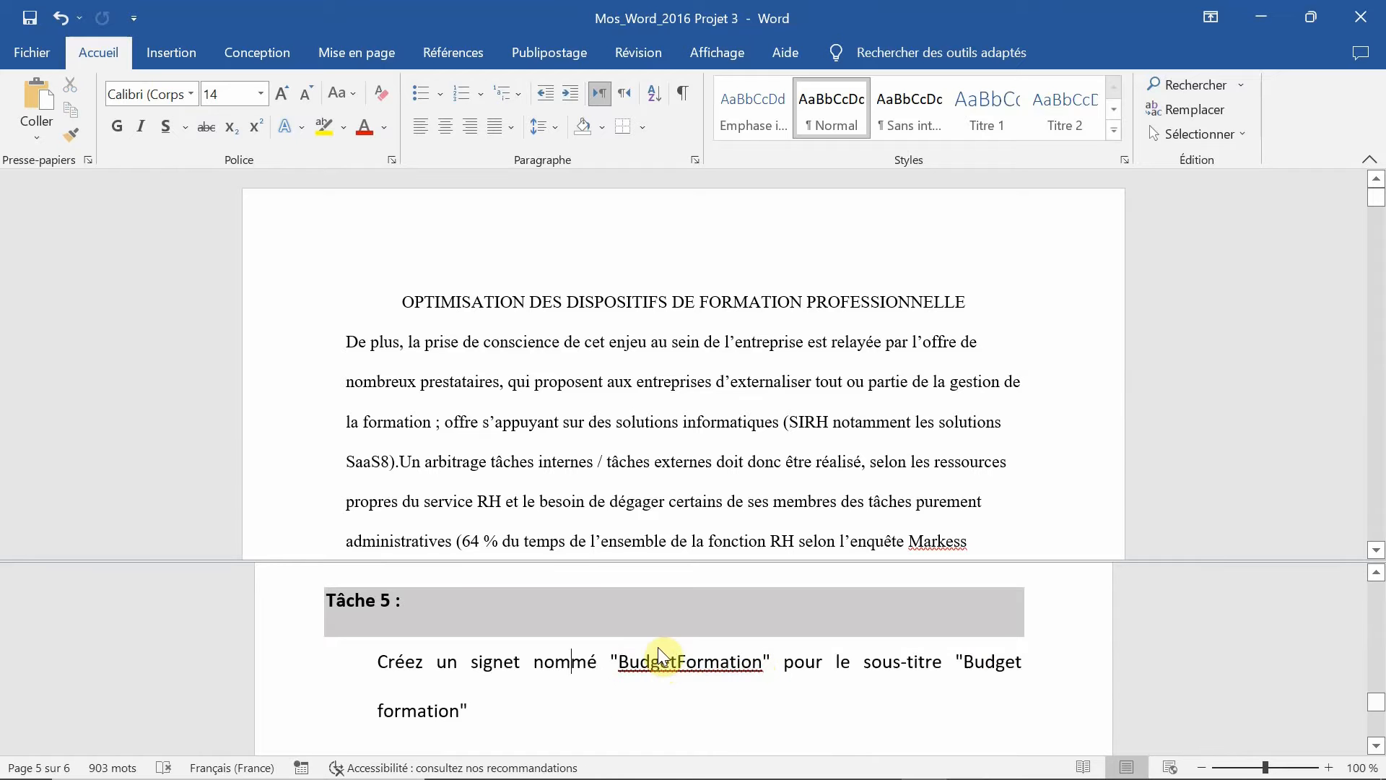
double_click(657, 653)
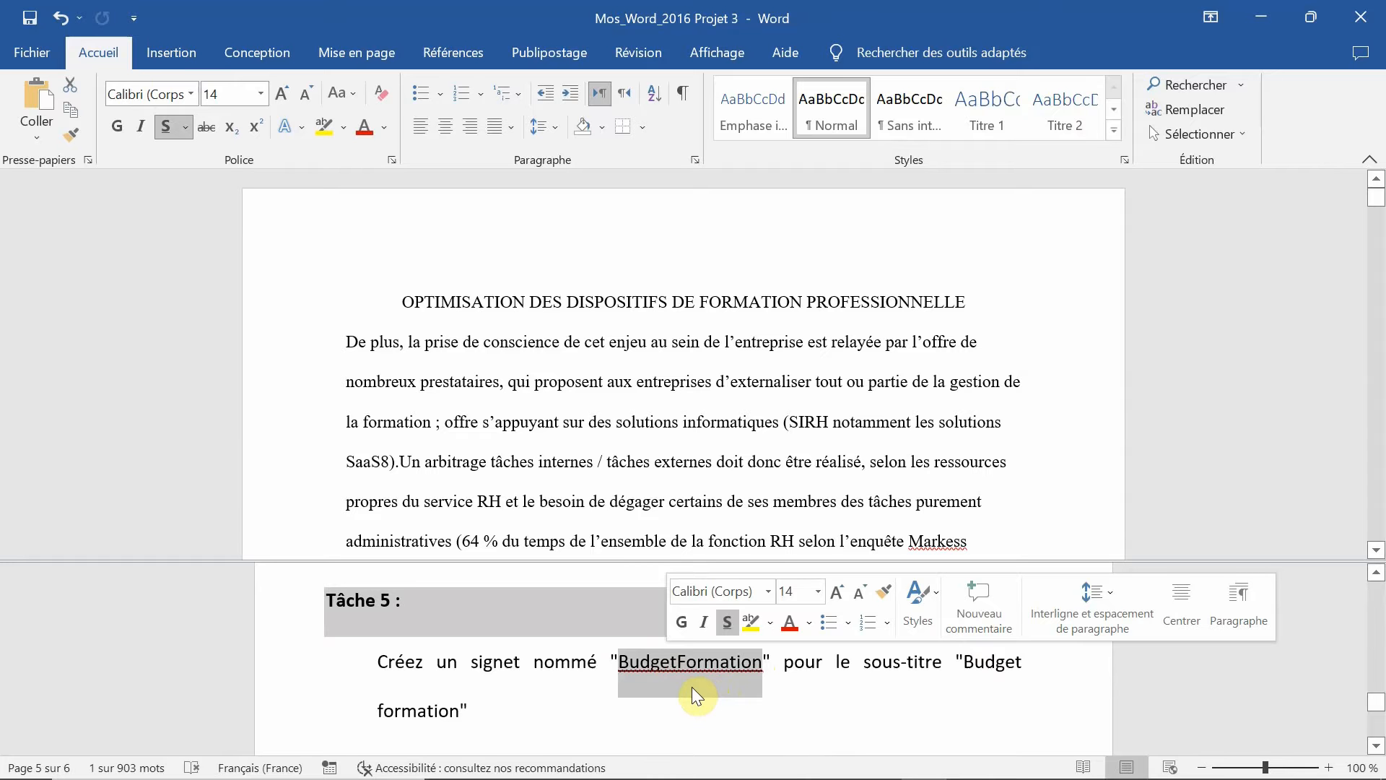
key(ctrl+c)
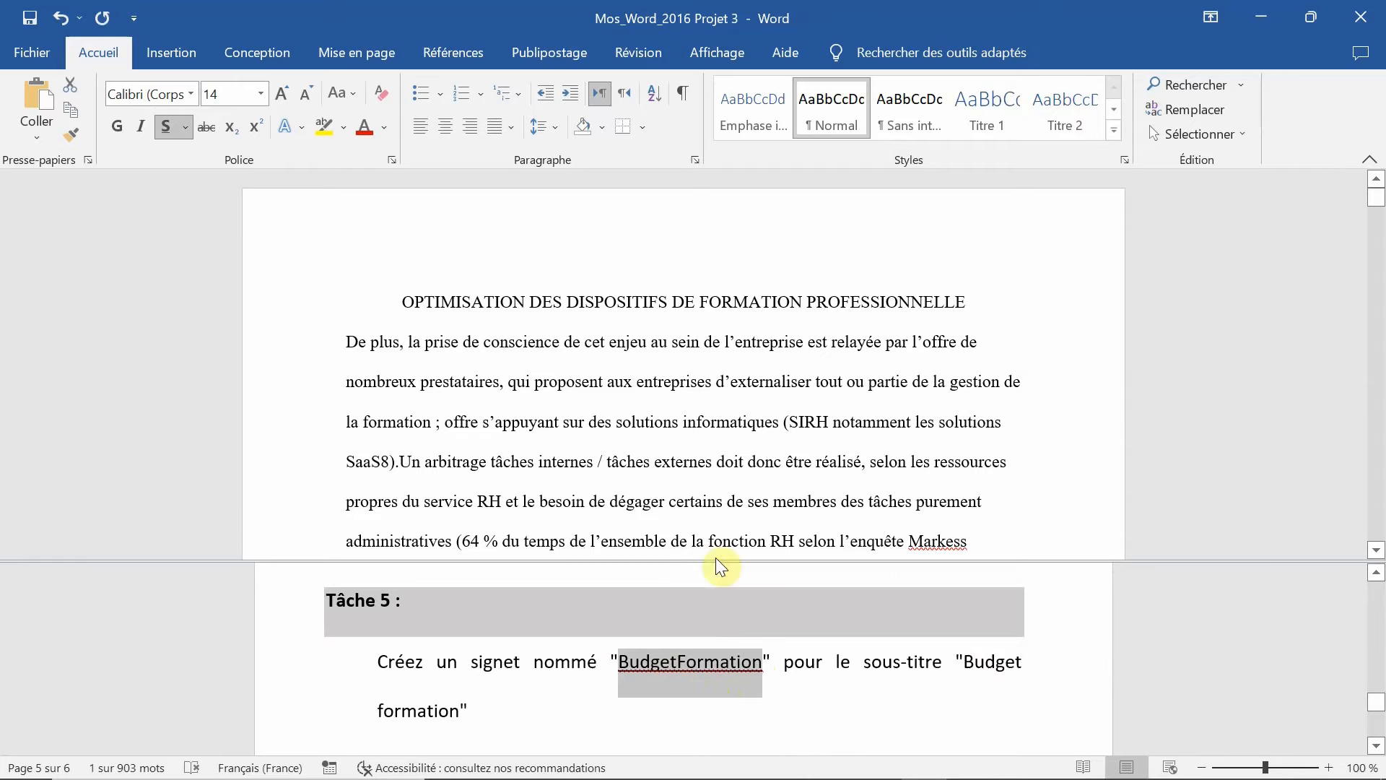
- Create a bookmark named "BudgetFormation" on the subheading "Budget formation" in the upper pane
click(692, 370)
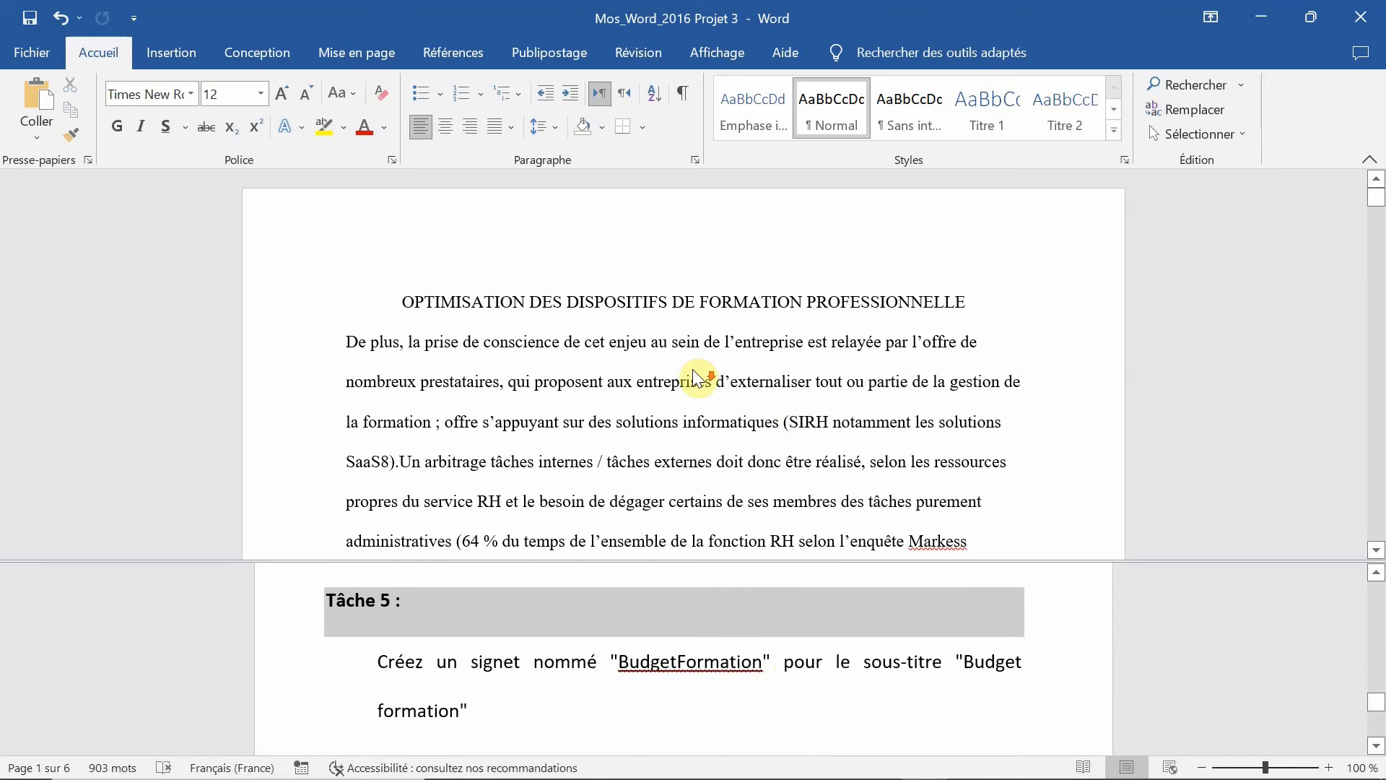
scroll(692, 370, down, 6)
scroll(695, 371, up, 1)
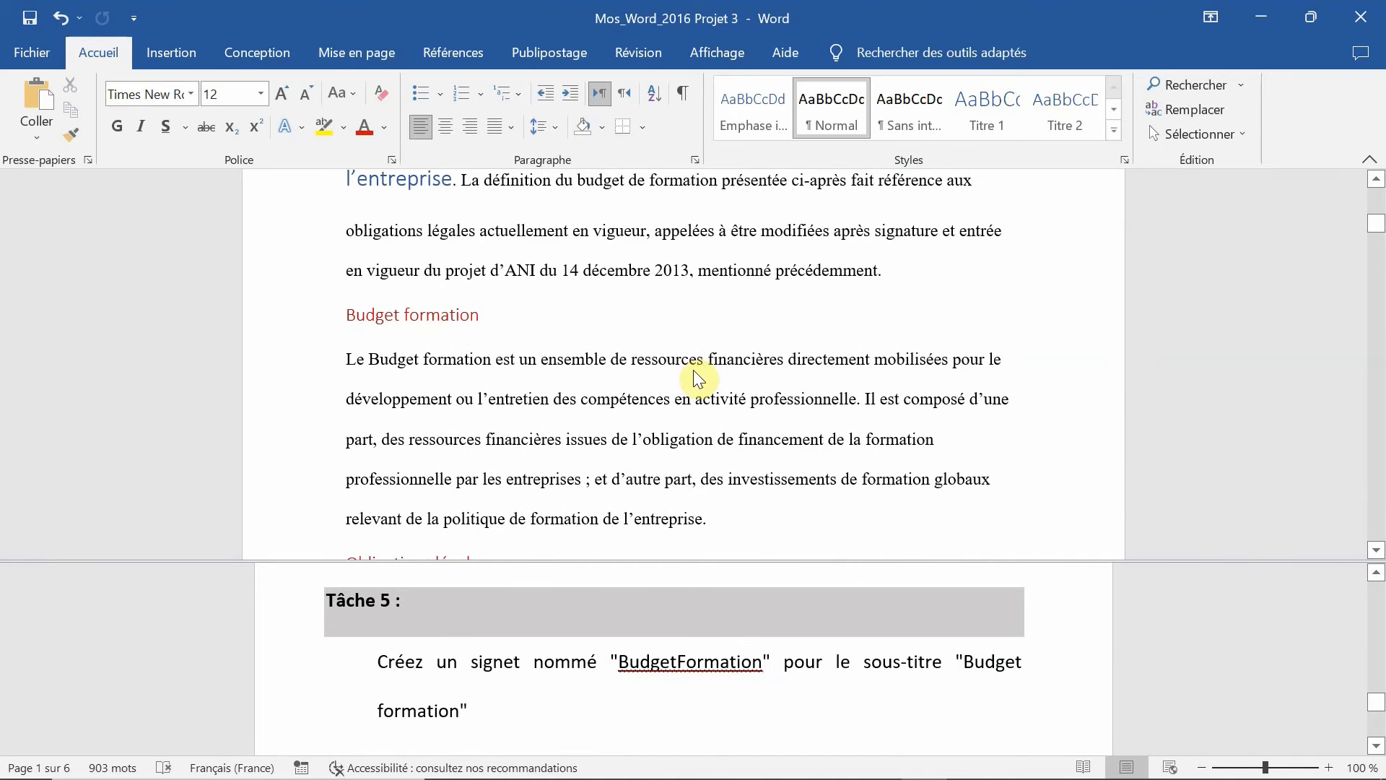
click(380, 314)
drag(345, 314, 444, 318)
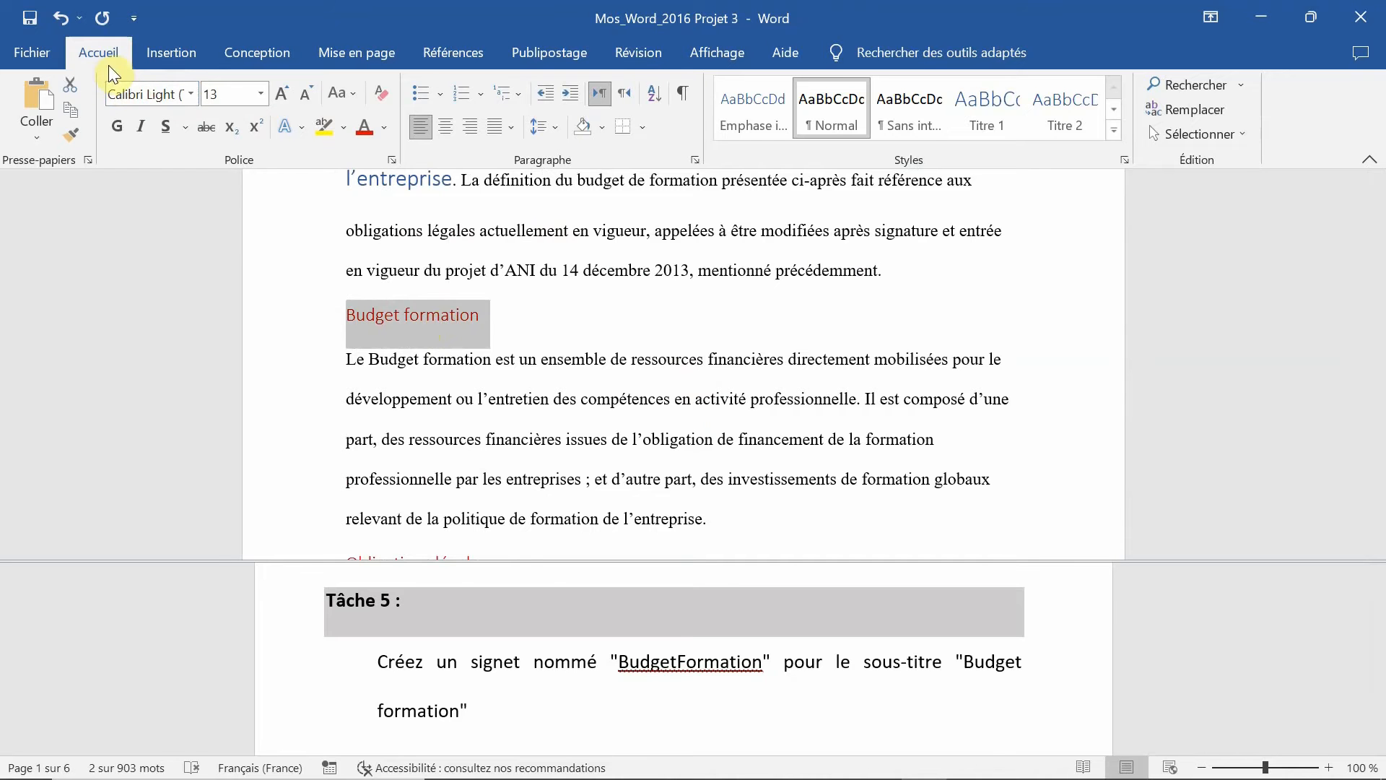
click(168, 54)
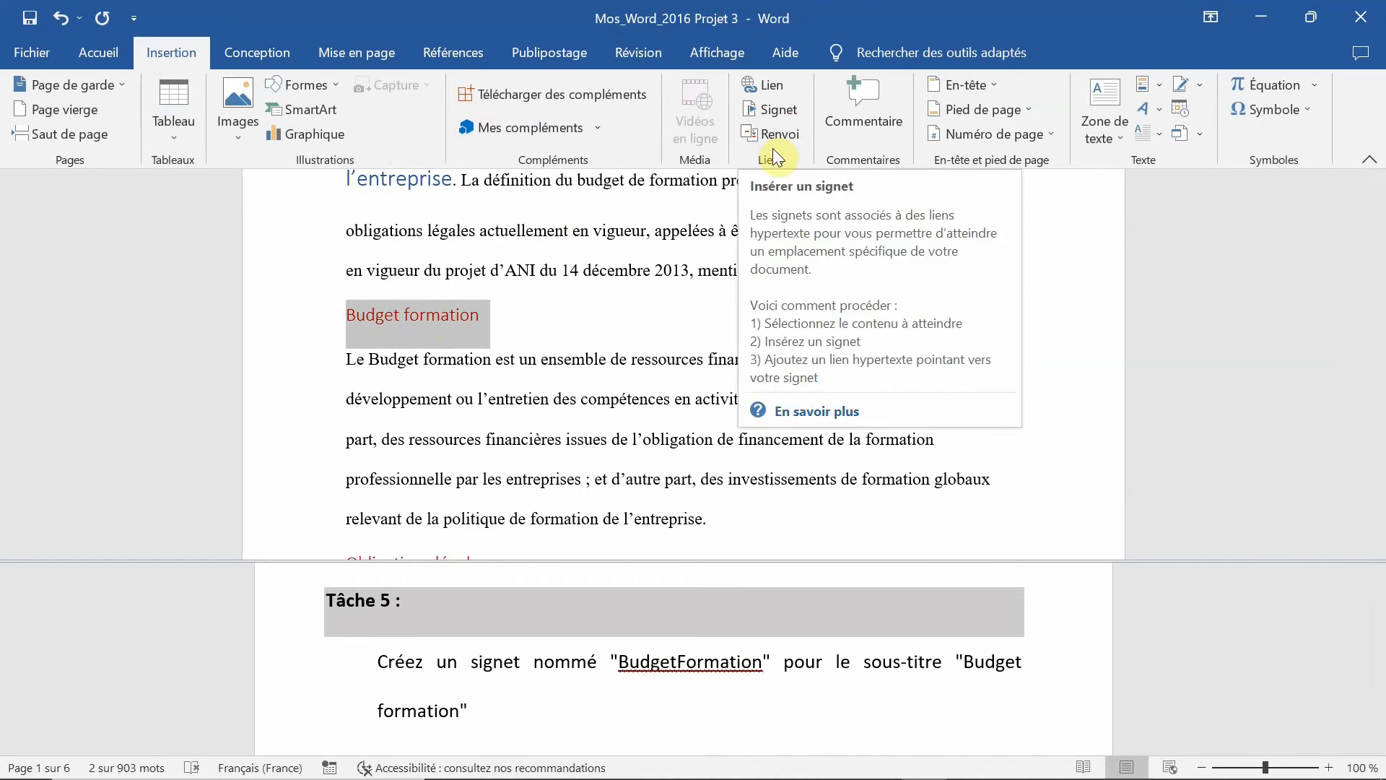
click(765, 109)
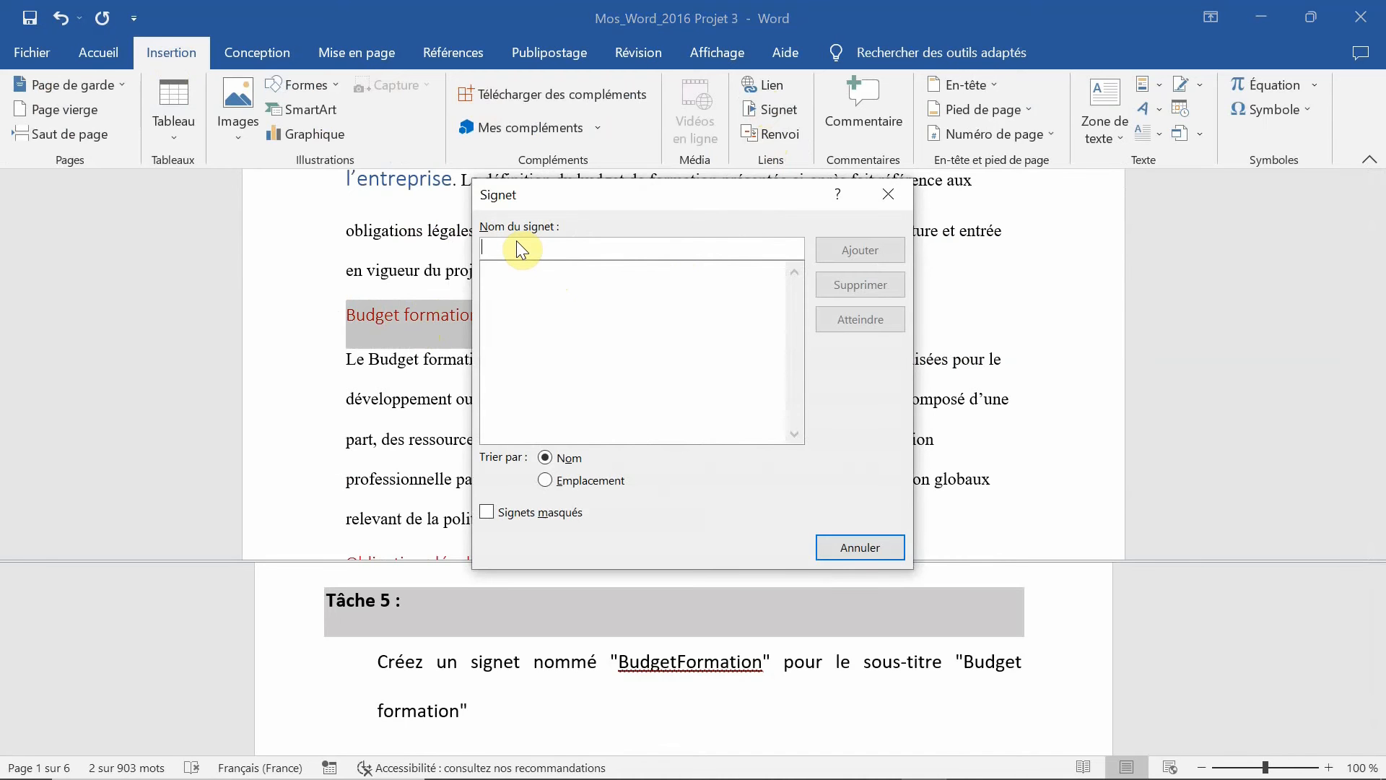
key(ctrl+v)
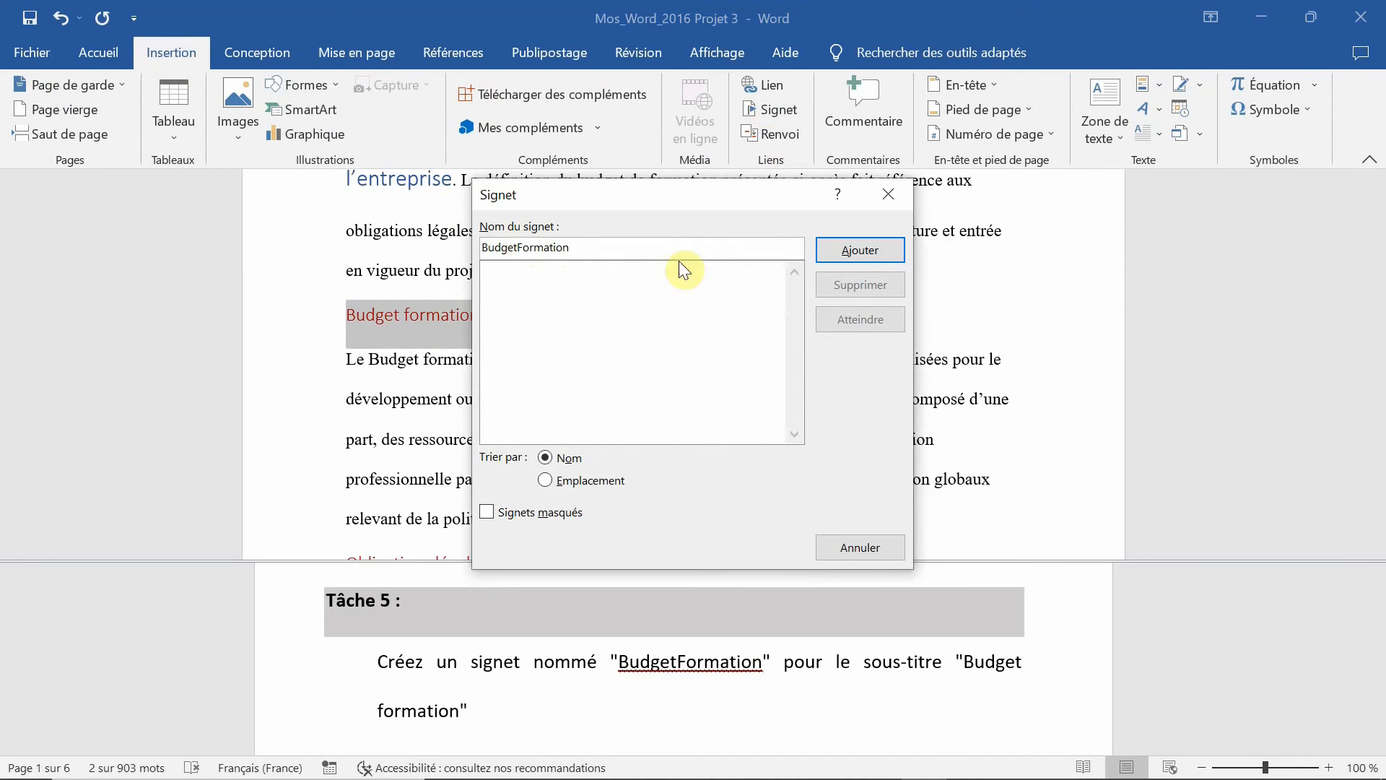
click(874, 248)
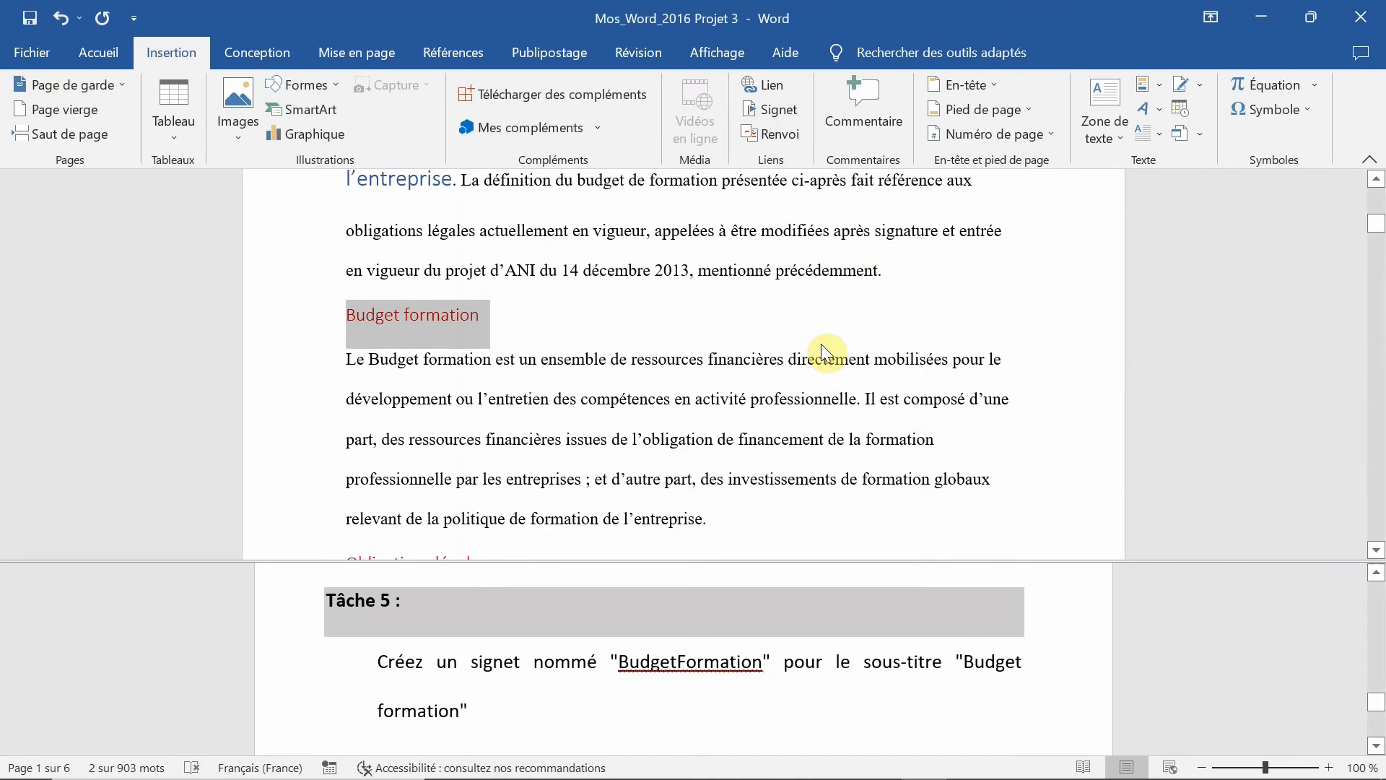
click(1048, 473)
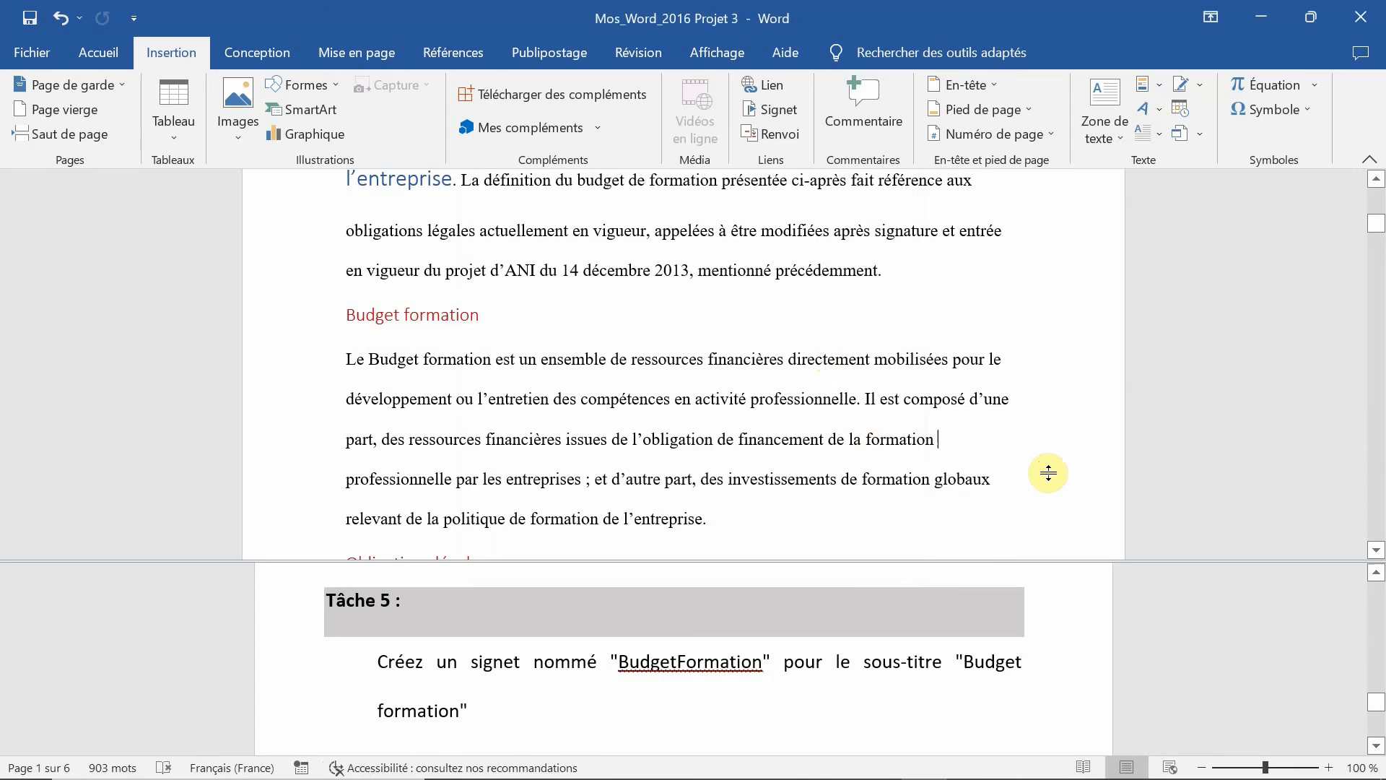